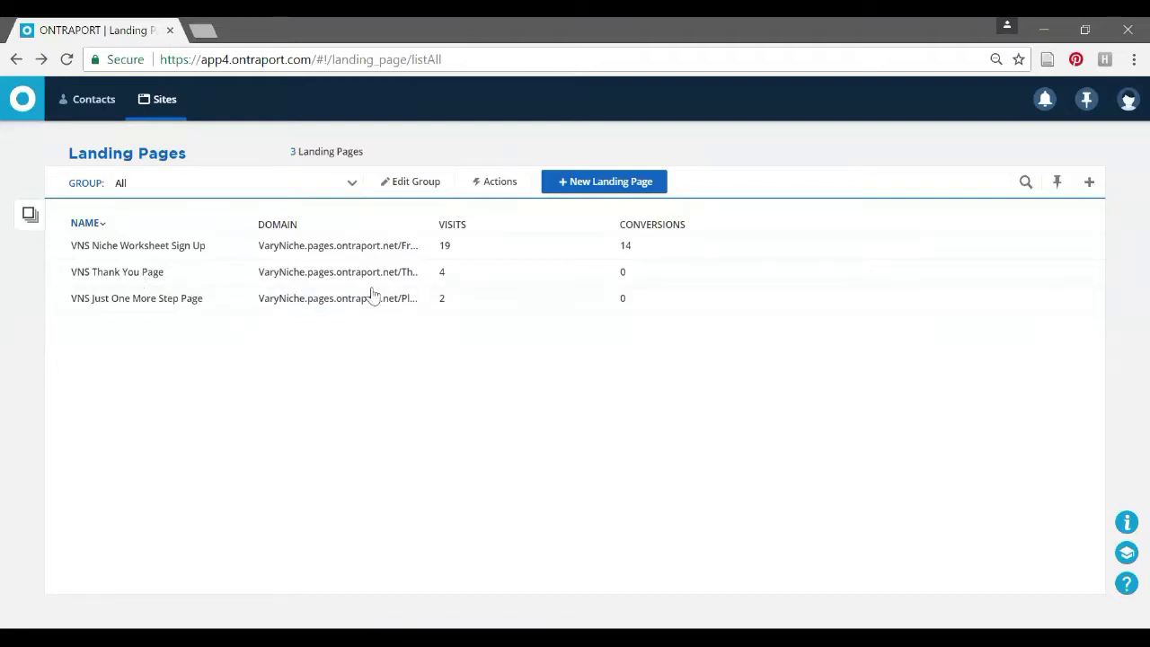
Create a new landing page using the ONTRApages type
left_click(593, 185)
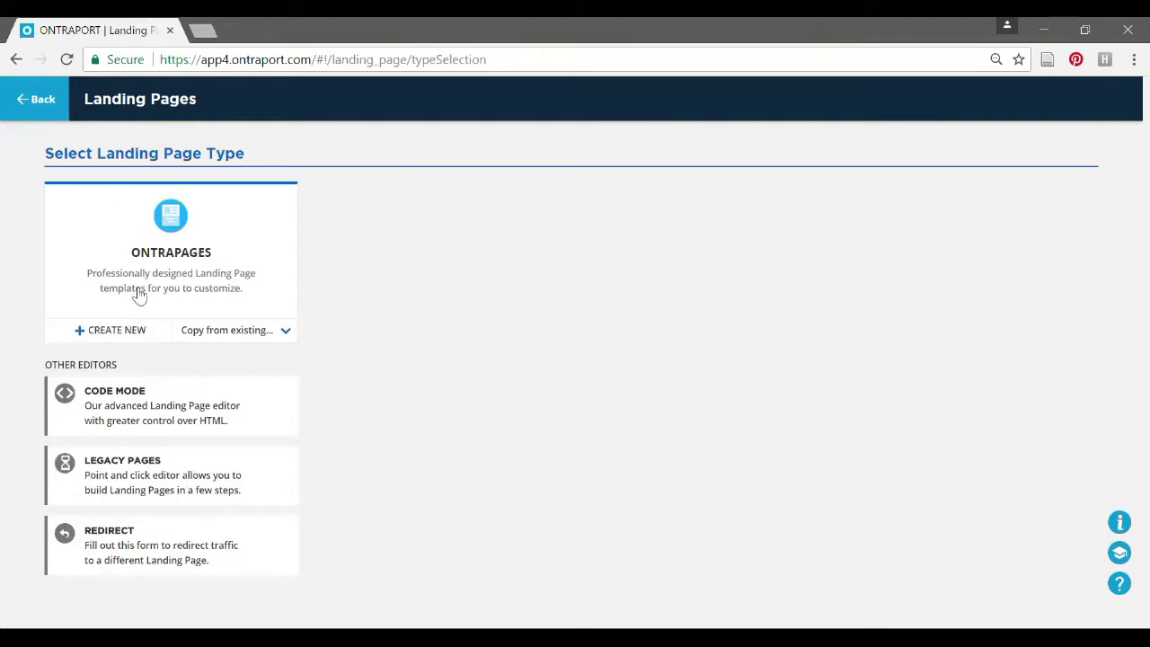
left_click(115, 339)
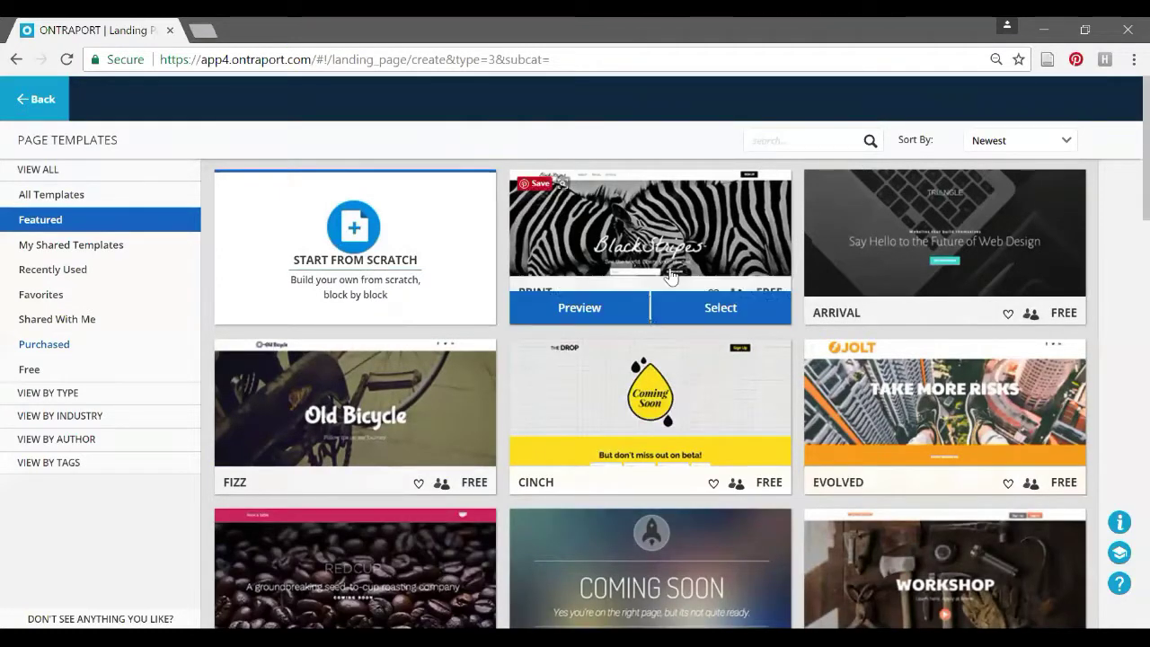
Browse the featured page templates to examine the available designs
mouse_move(819, 439)
scroll(819, 439, "down", 3)
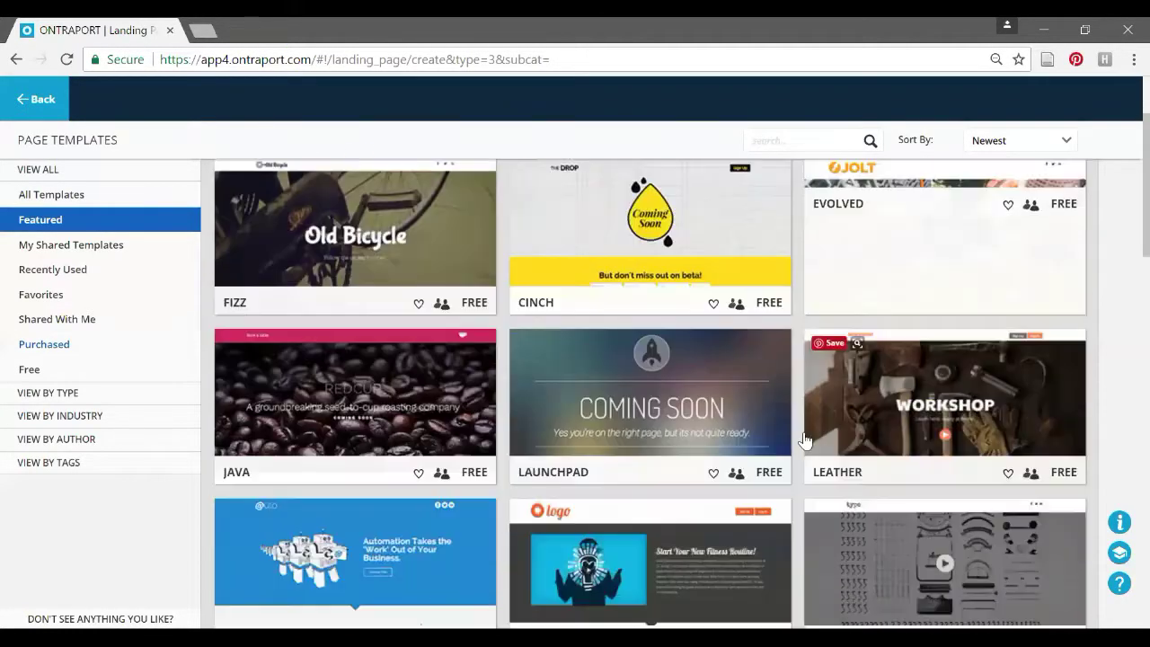
scroll(617, 467, "down", 3)
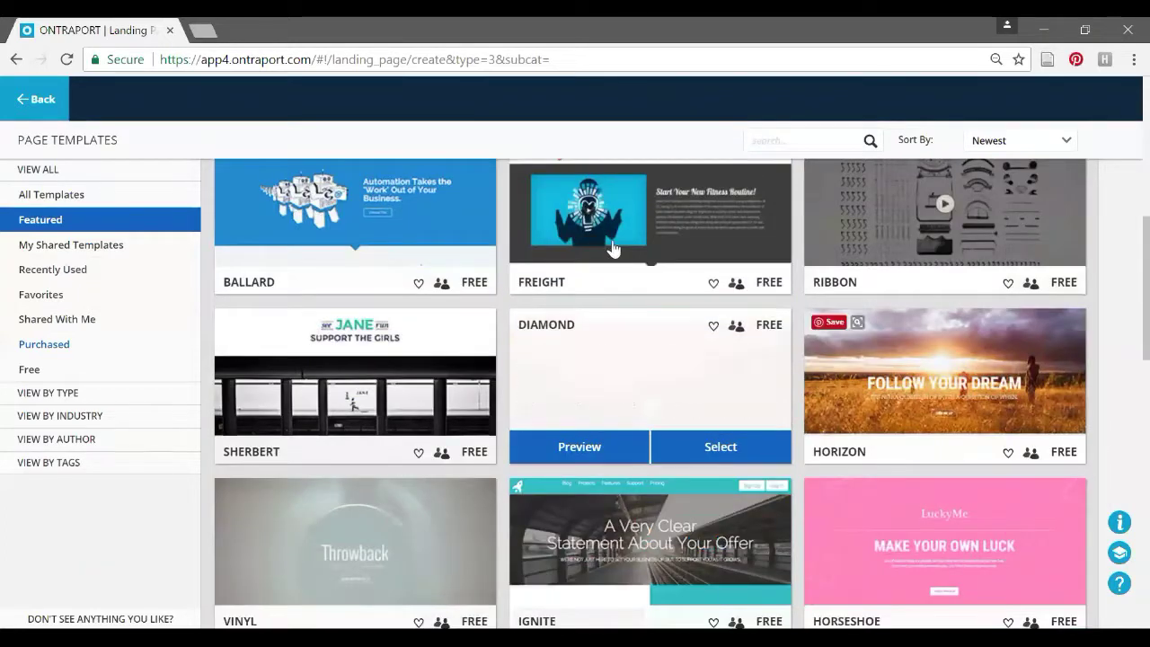
scroll(621, 506, "down", 3)
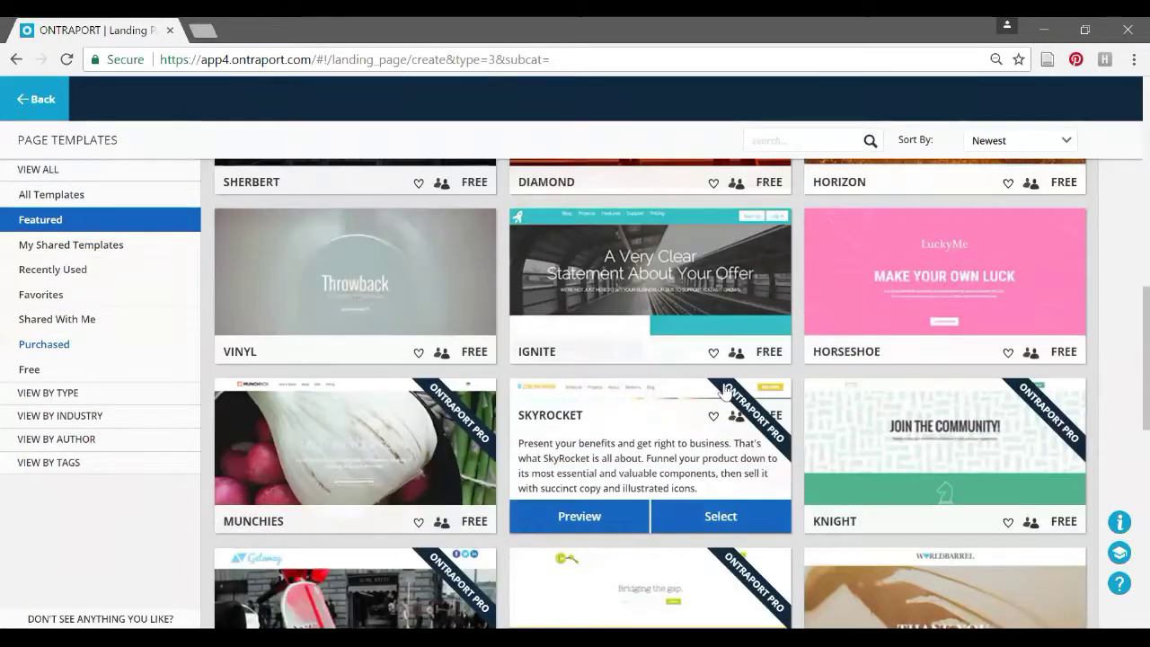
scroll(647, 423, "down", 1)
scroll(398, 346, "down", 2)
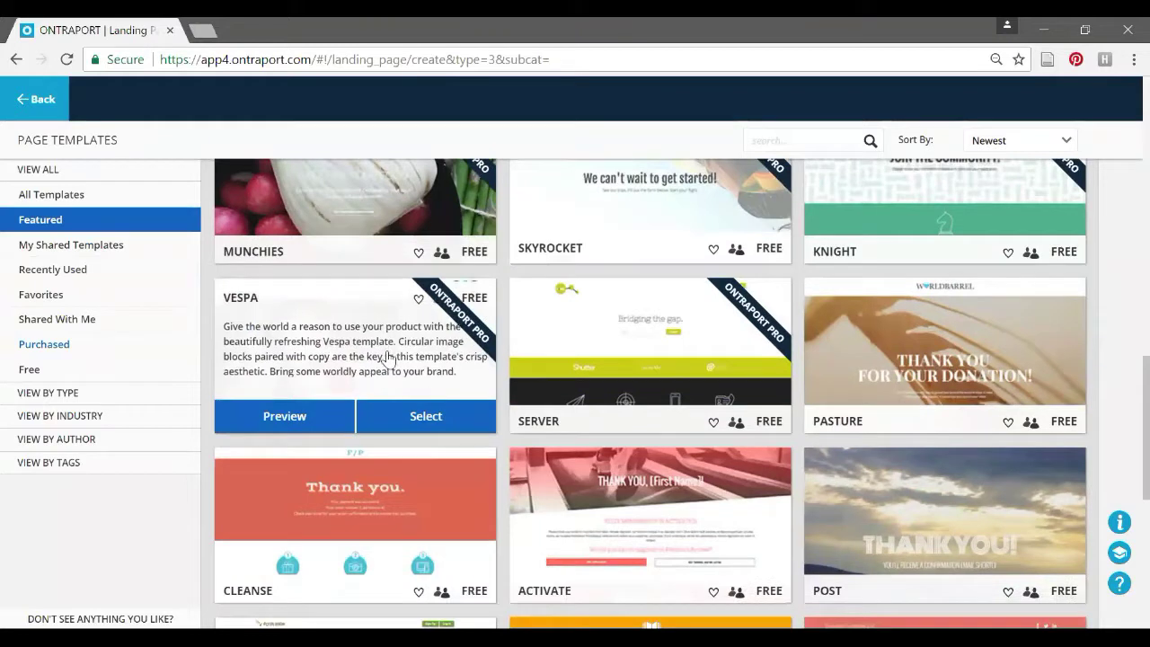
scroll(387, 359, "down", 2)
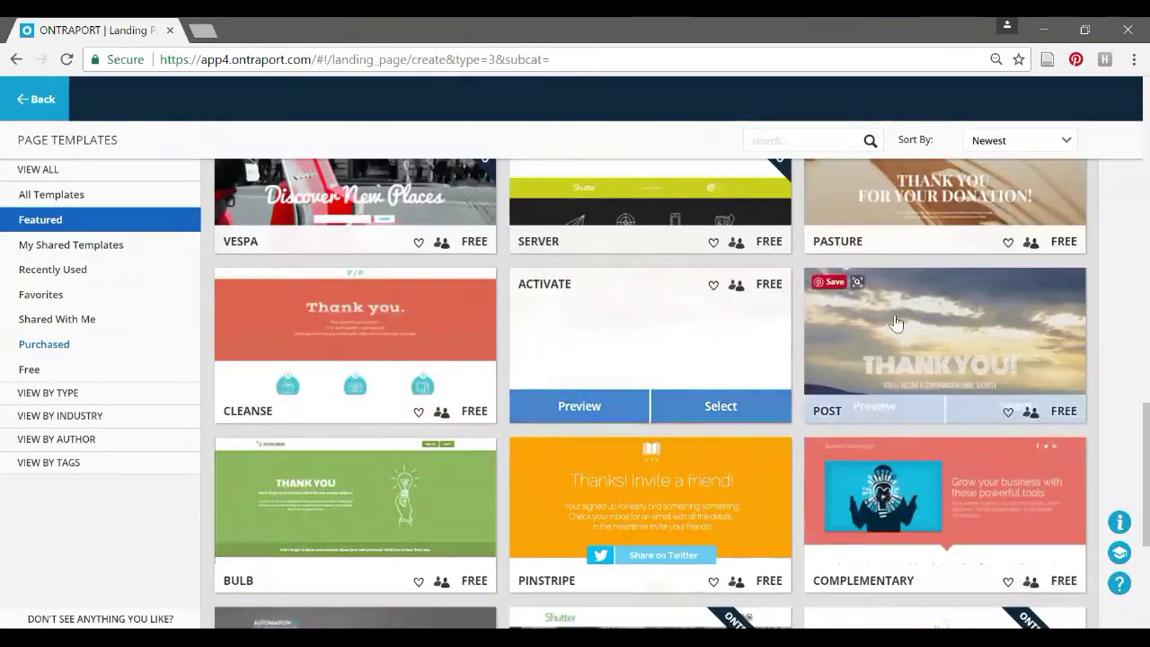
scroll(706, 490, "down", 2)
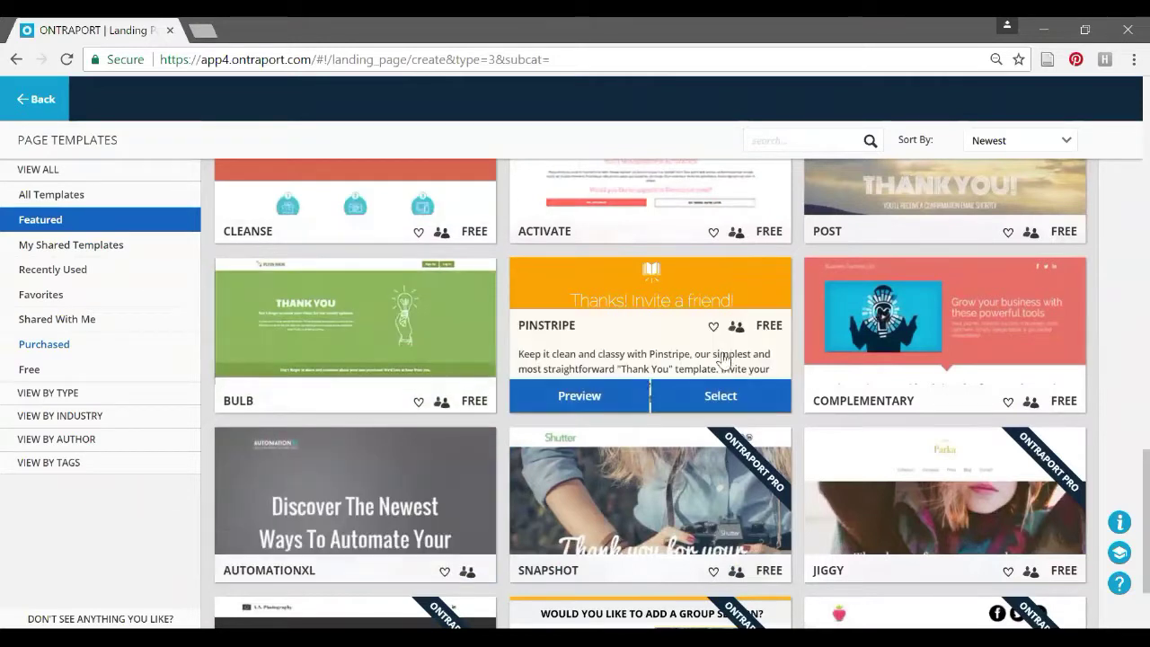
scroll(728, 417, "down", 2)
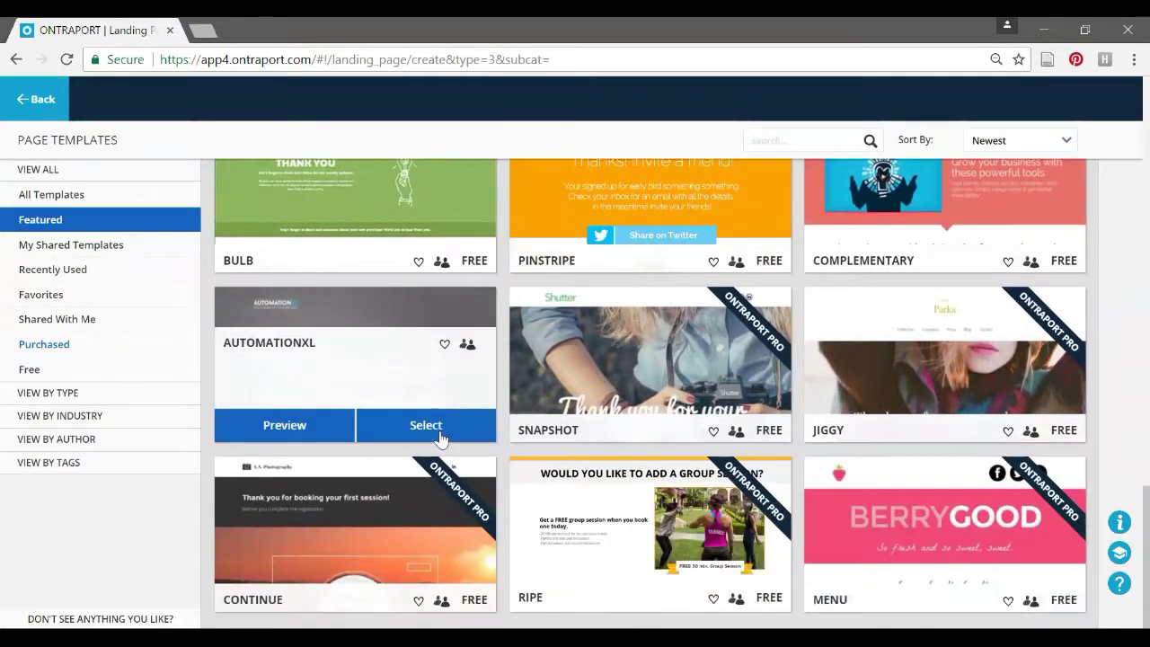
scroll(454, 464, "down", 10)
scroll(454, 422, "up", 10)
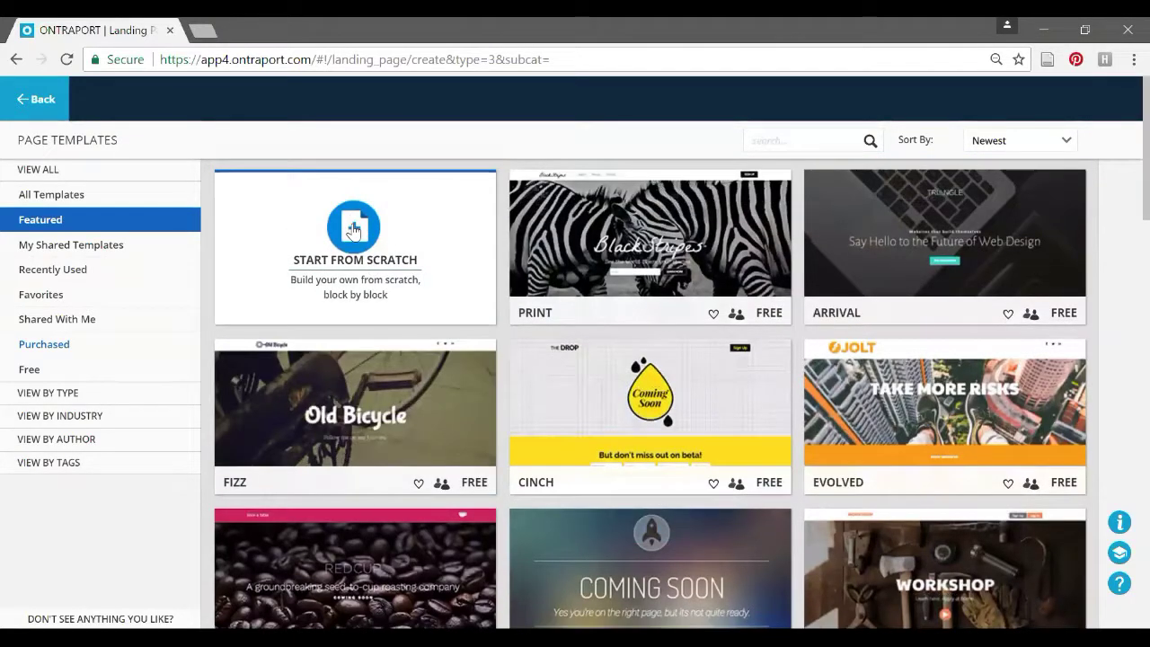
Start the page from scratch and add the slim Header block with a logo and three social icons
left_click(353, 230)
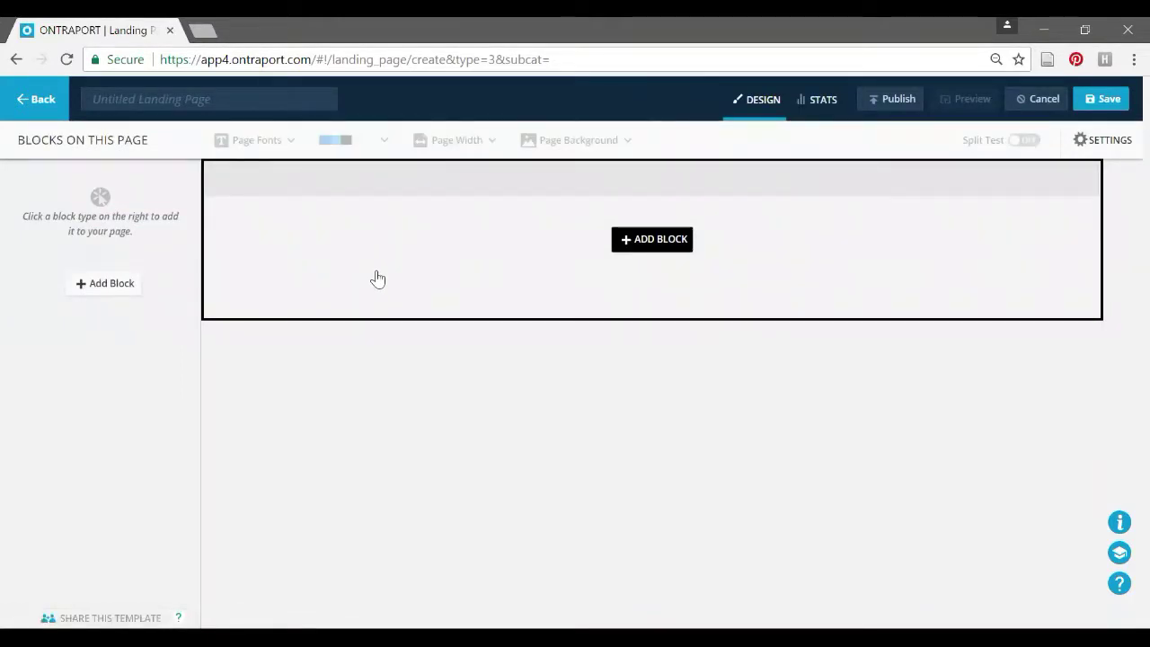
left_click(672, 245)
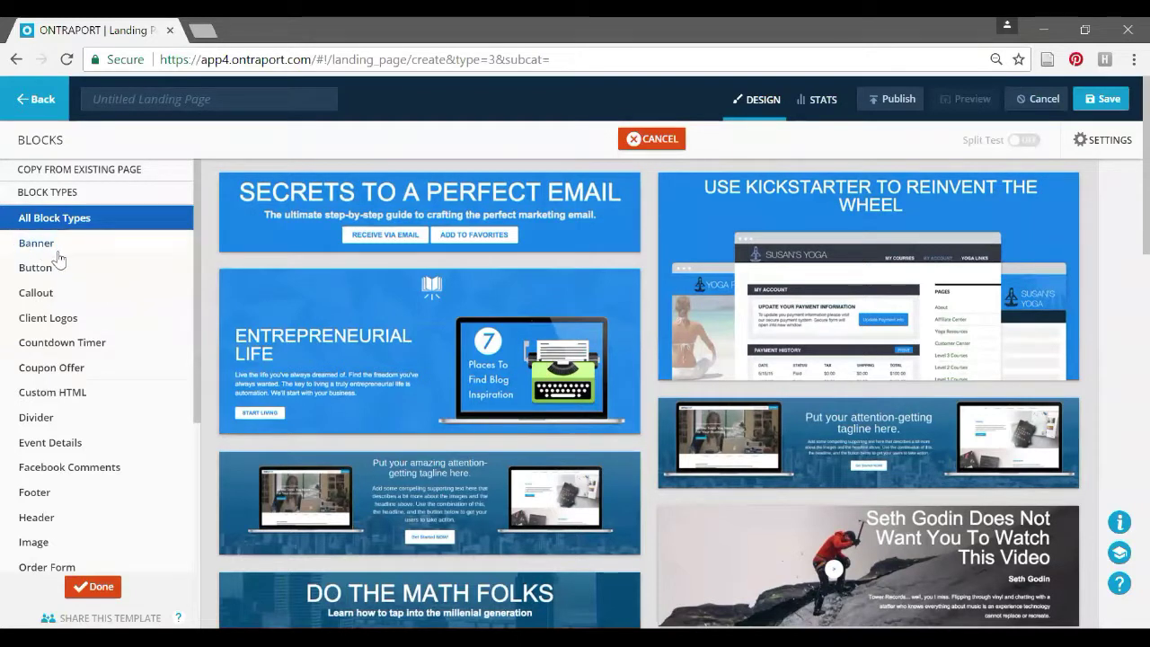
left_click(39, 520)
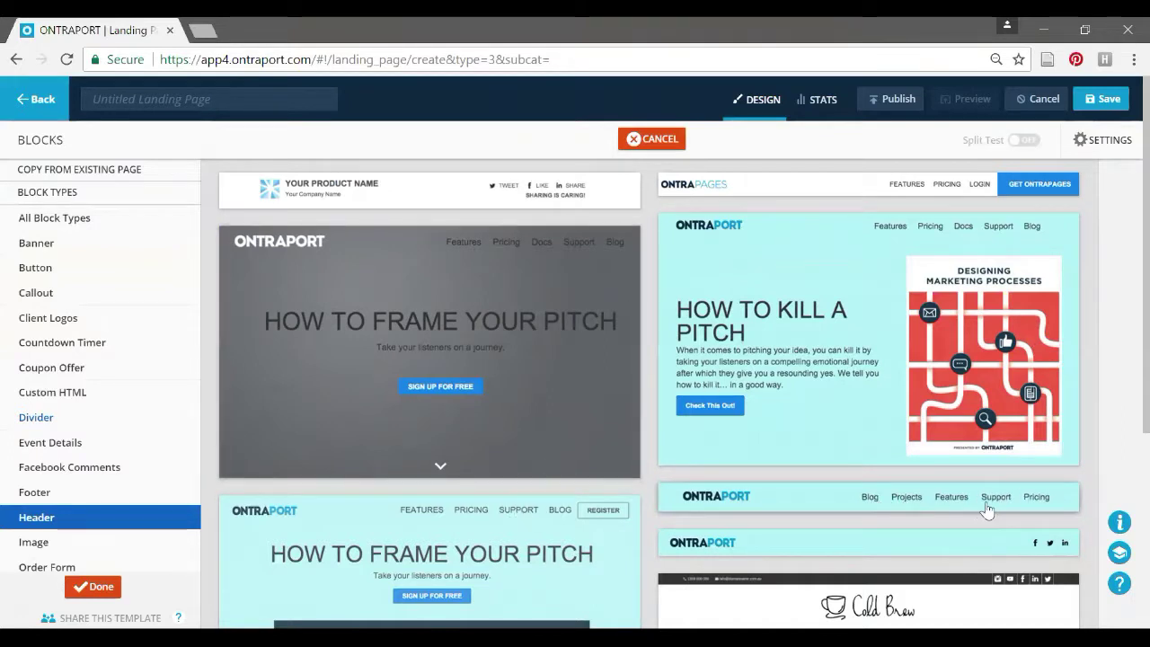
scroll(859, 444, "down", 1)
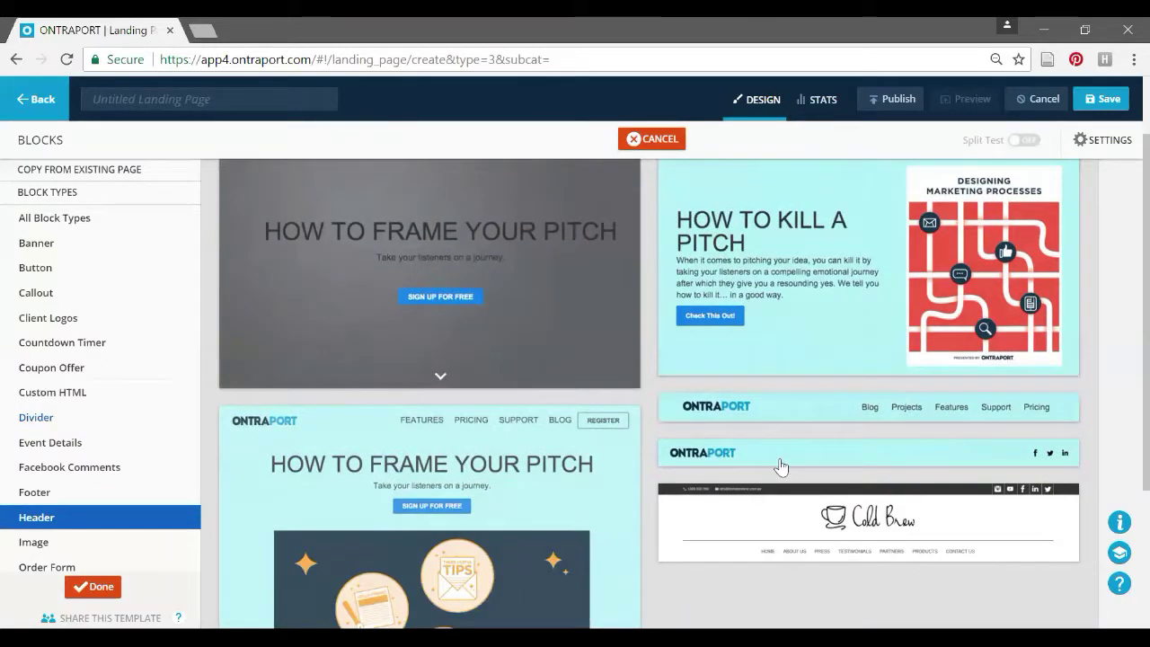
scroll(778, 463, "down", 2)
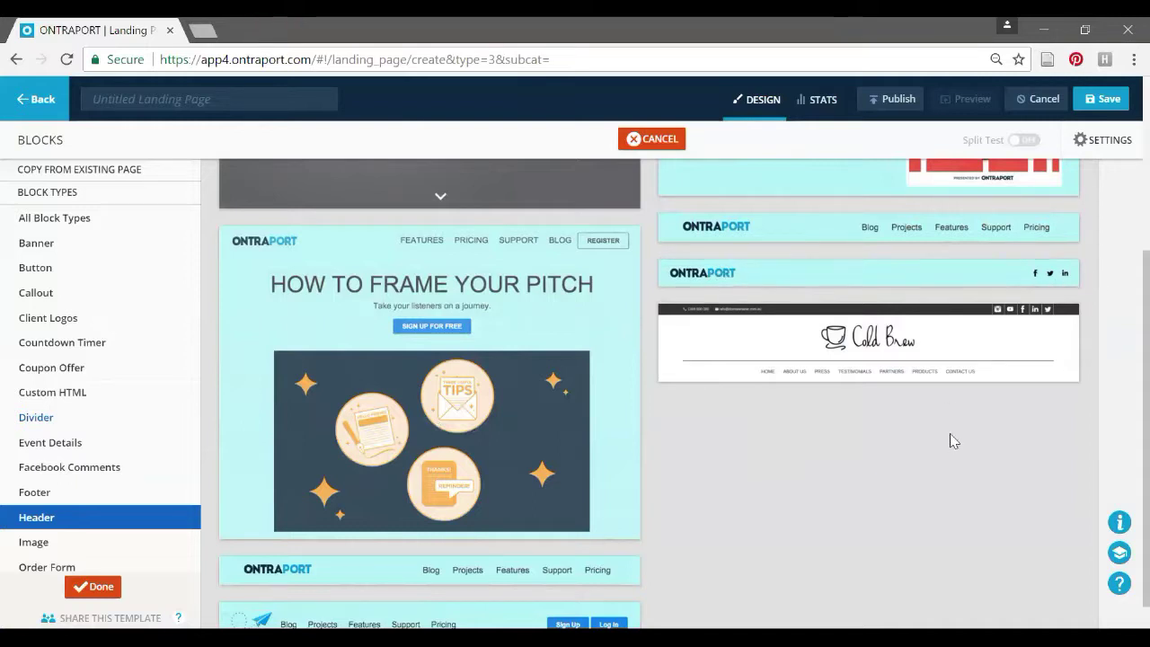
scroll(943, 434, "down", 1)
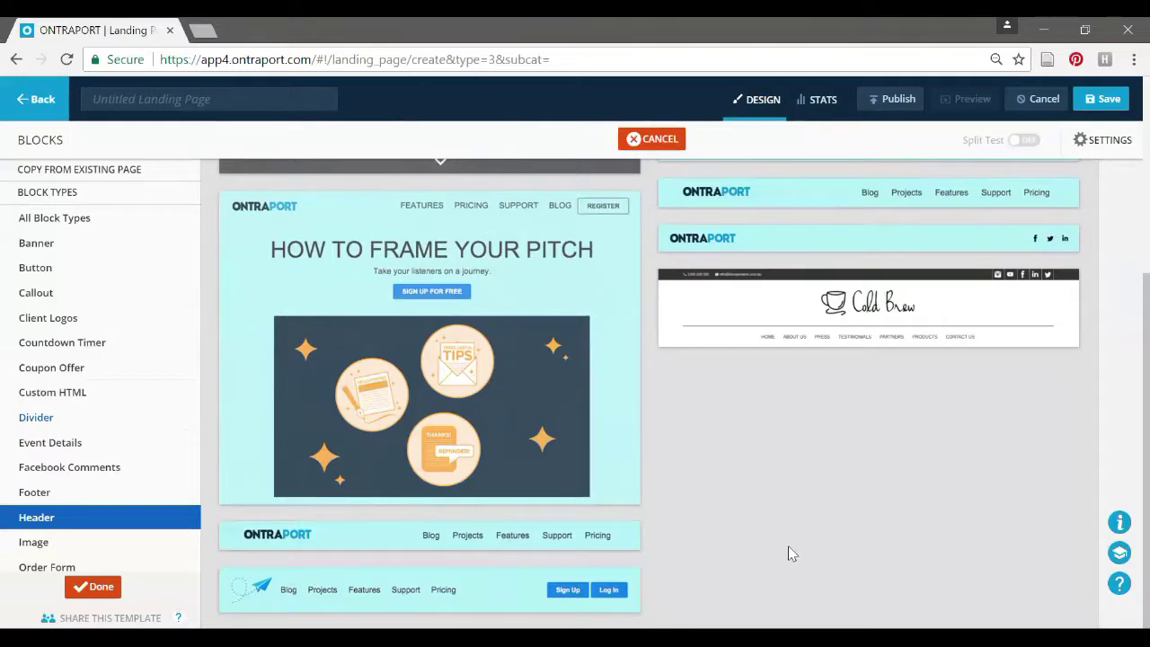
scroll(787, 545, "up", 2)
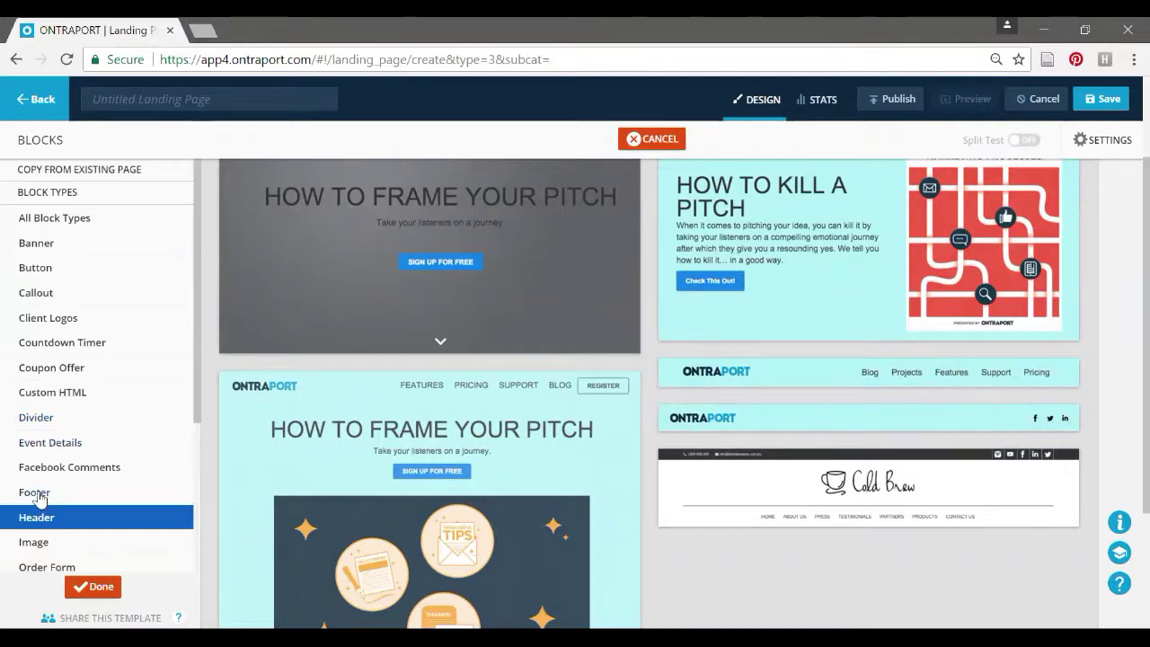
left_click(718, 423)
Apply the suggested gray, maroon, dark blue, light blue and white color palette to the page and save it
mouse_move(530, 187)
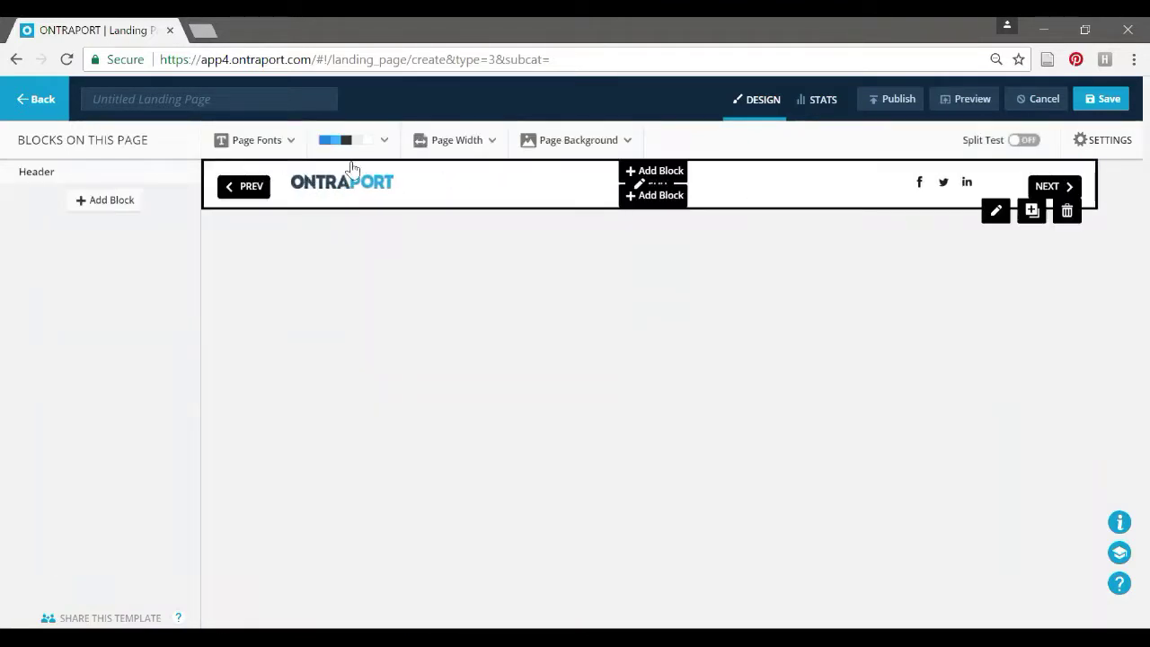
left_click(385, 144)
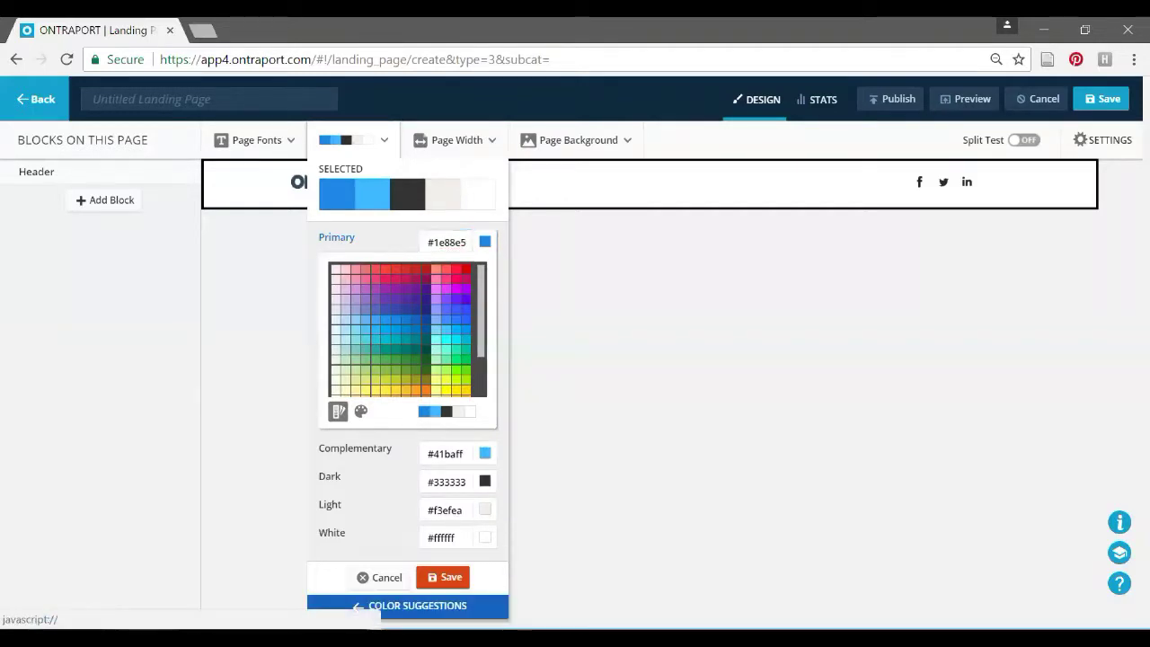
left_click(400, 606)
left_click(98, 269)
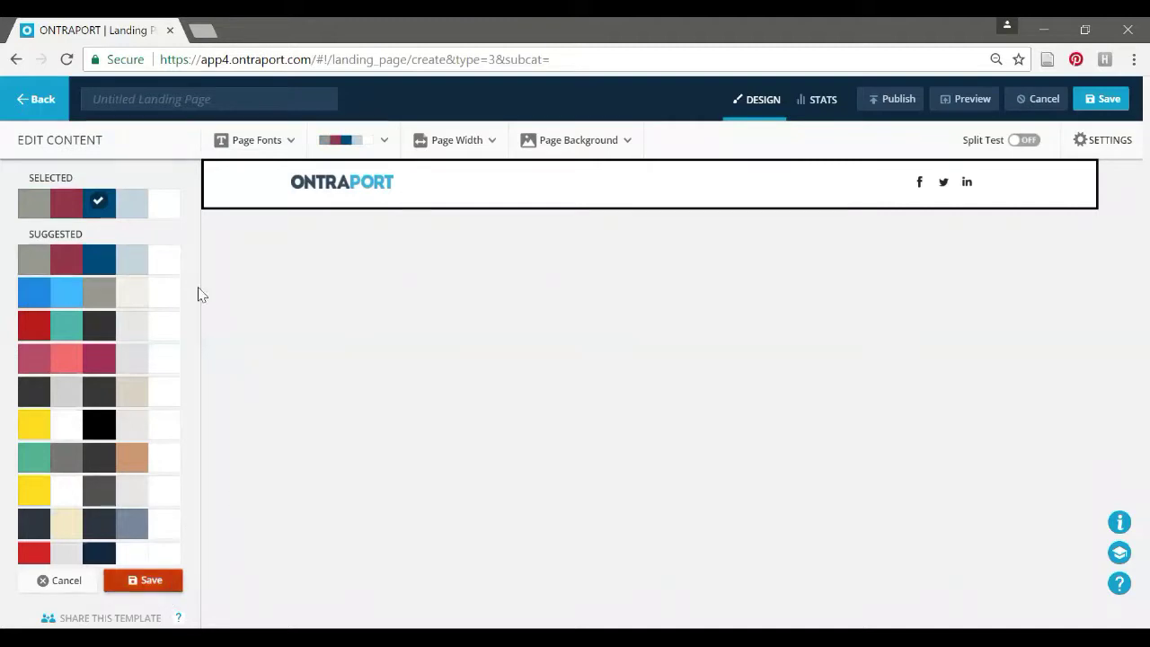
left_click(153, 582)
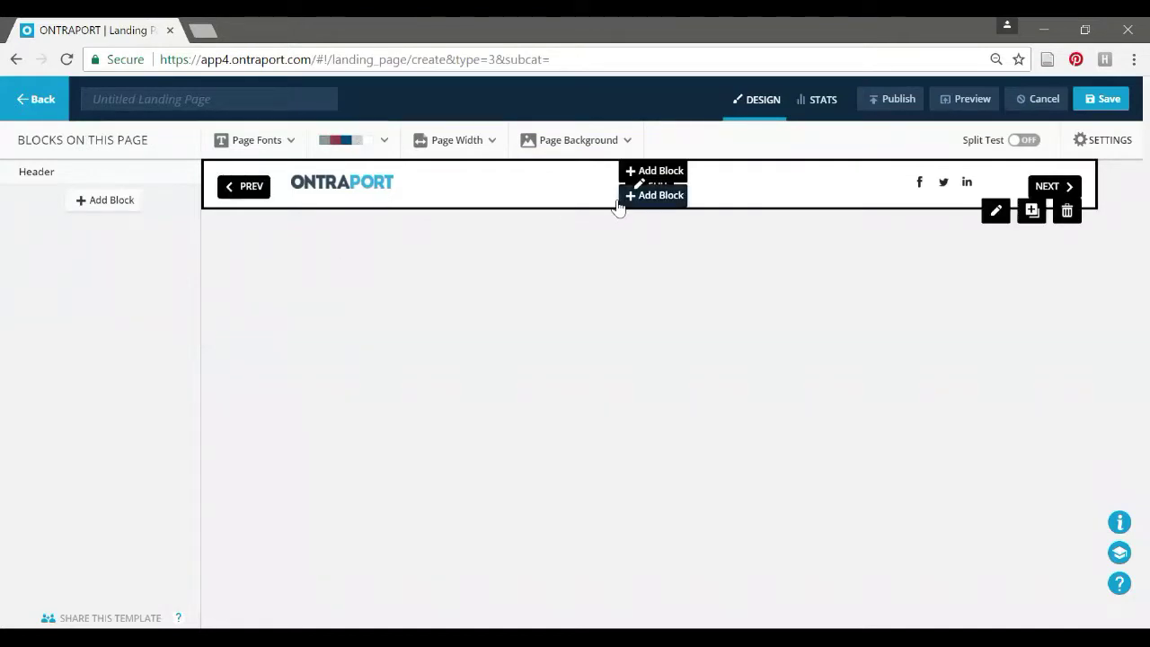
left_click(272, 146)
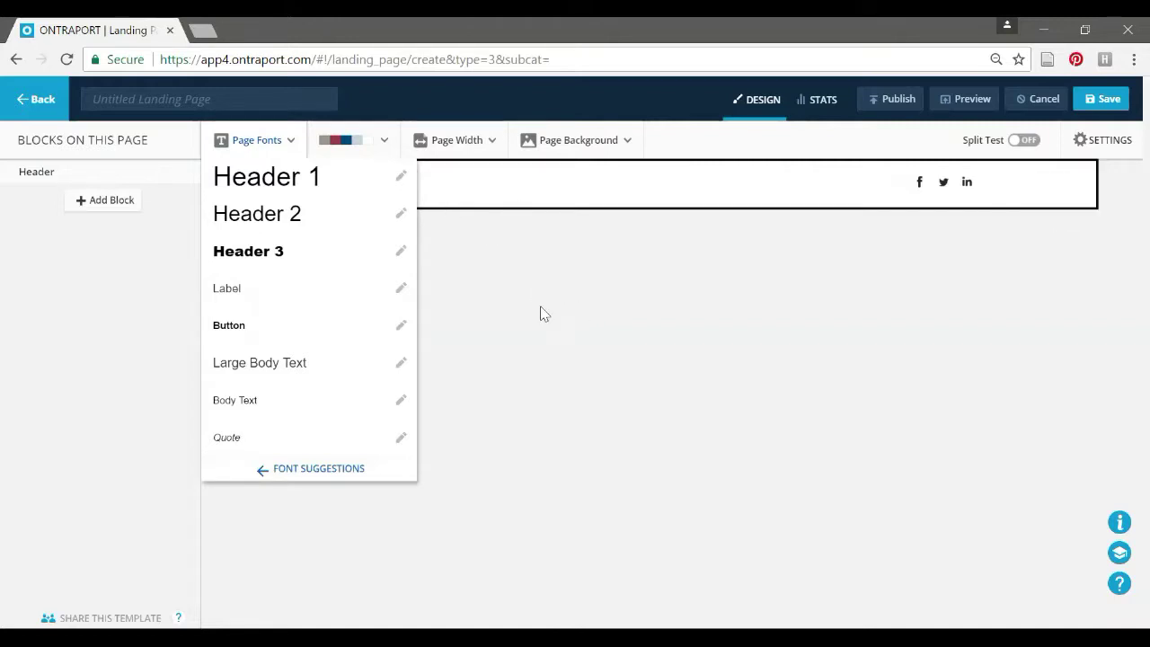
left_click(281, 144)
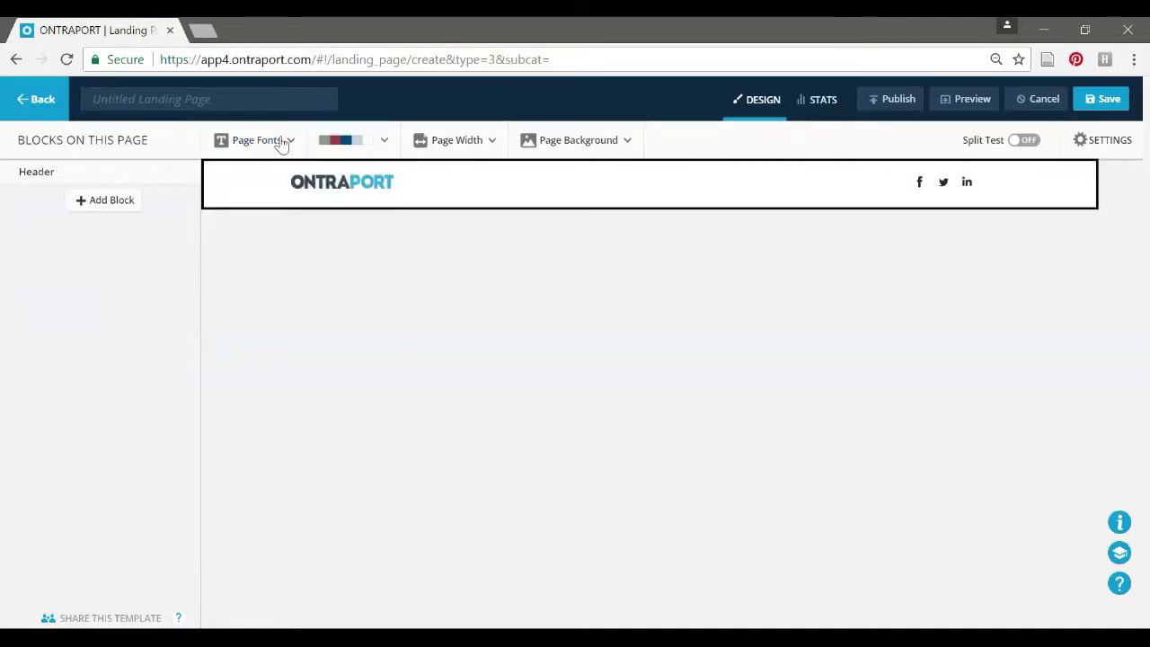
Replace the header's logo with the Vary Niche Solutions image tagged Logos and VNS from the image library, and save it
left_click(344, 182)
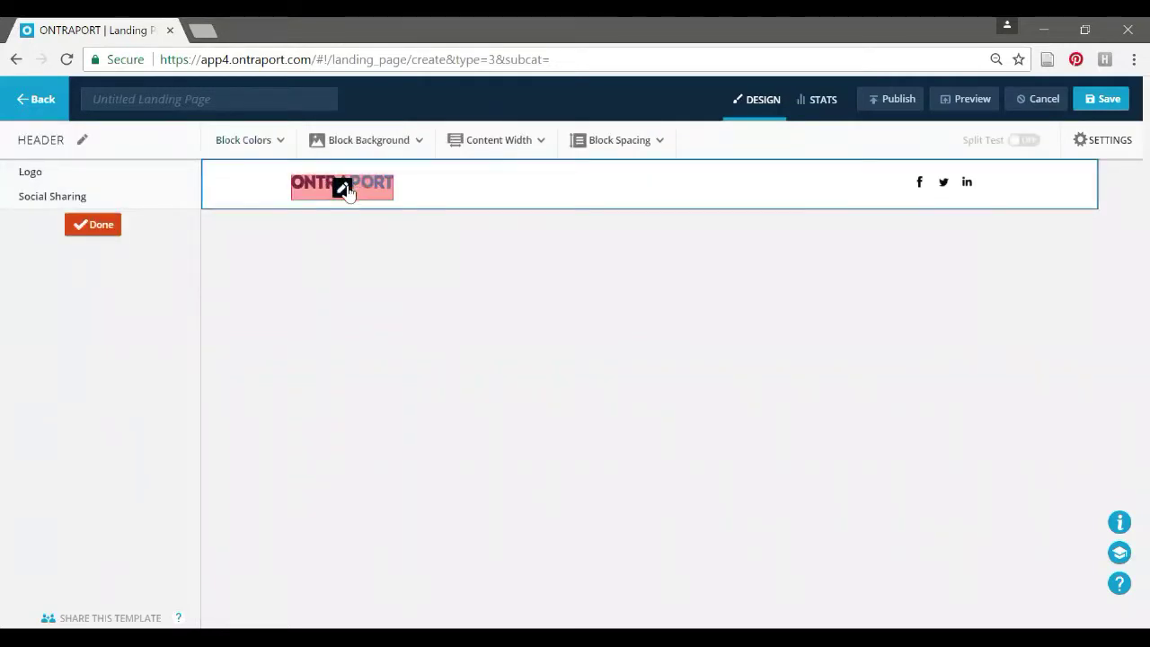
left_click(343, 188)
left_click(125, 445)
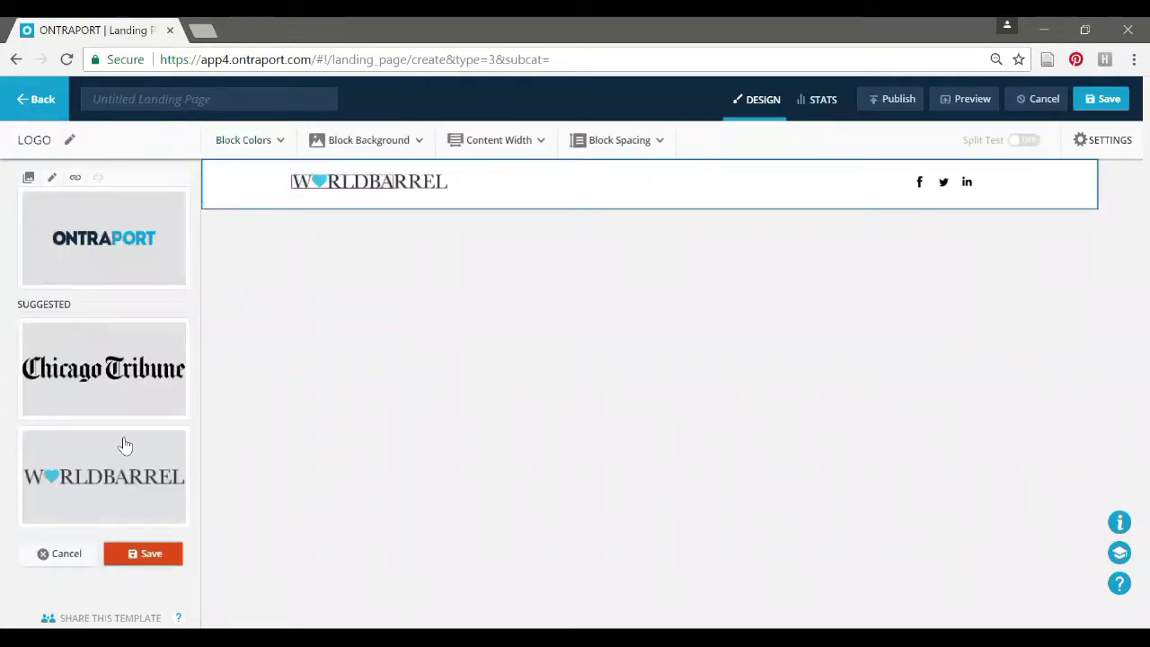
left_click(61, 230)
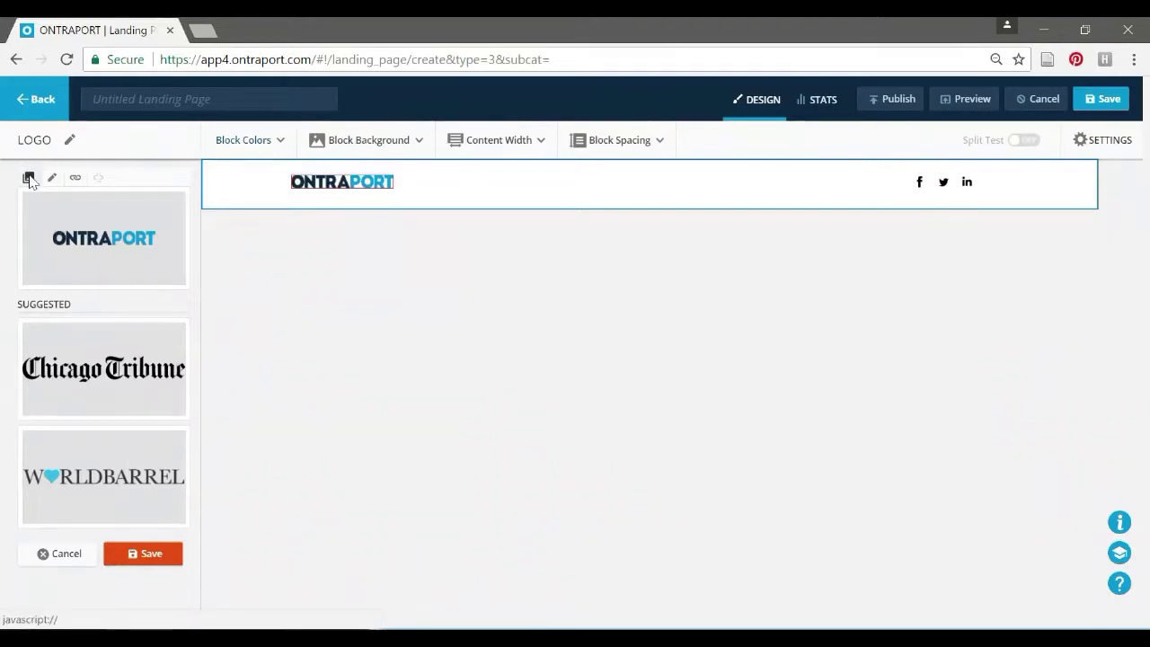
left_click(28, 177)
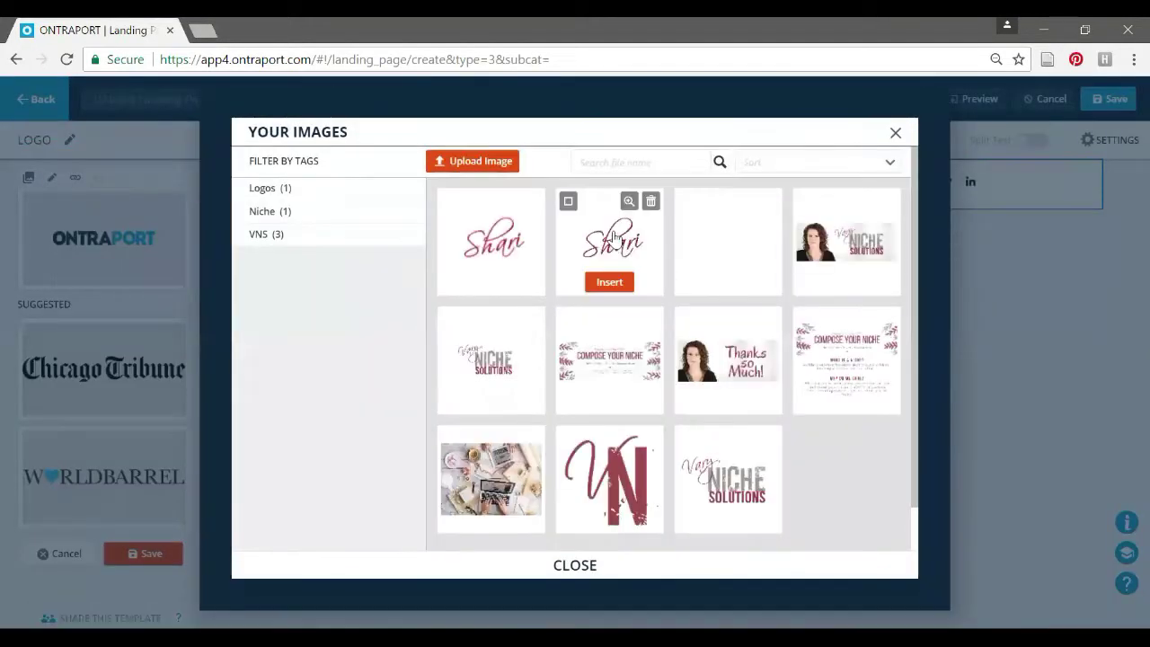
left_click(729, 485)
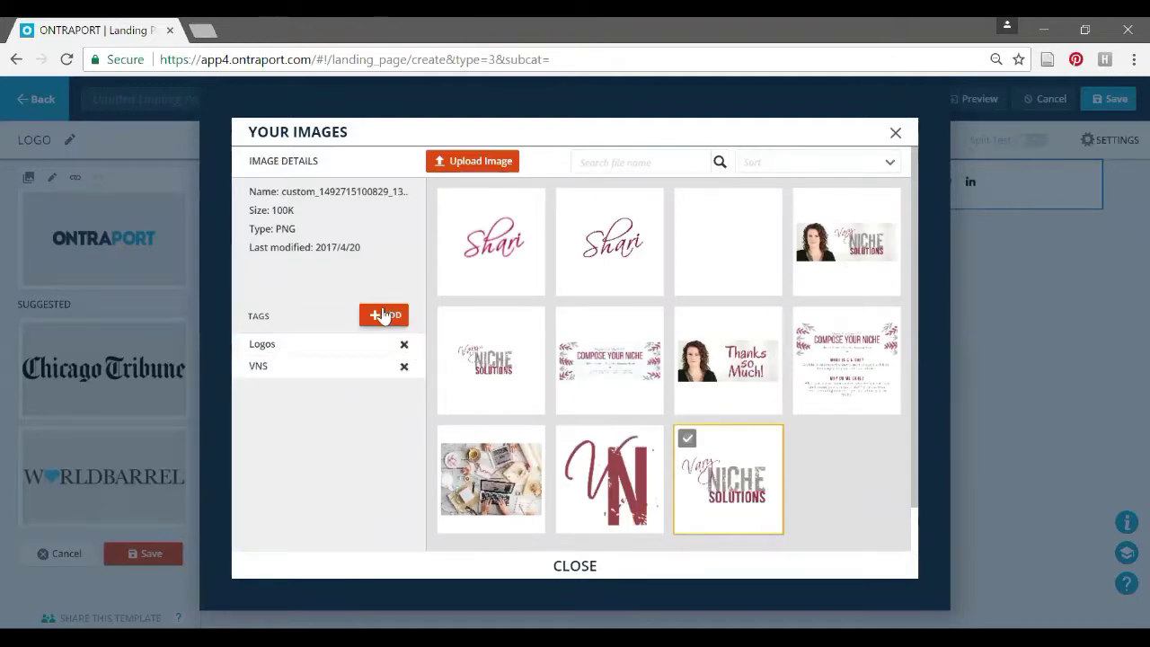
left_click(728, 521)
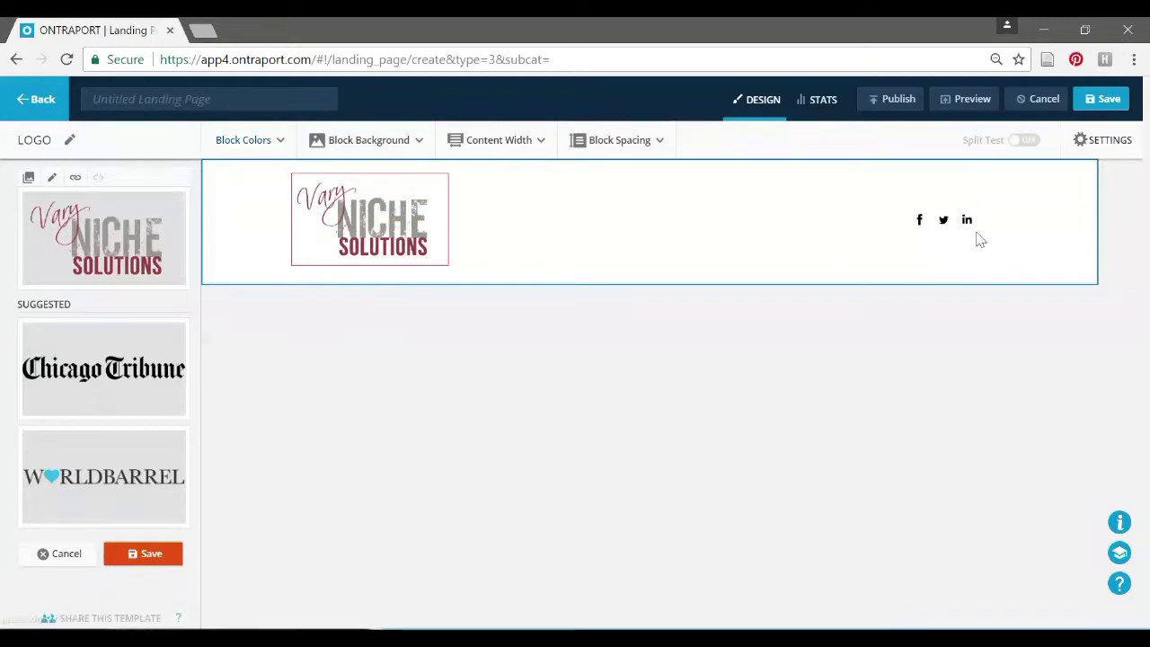
left_click(165, 561)
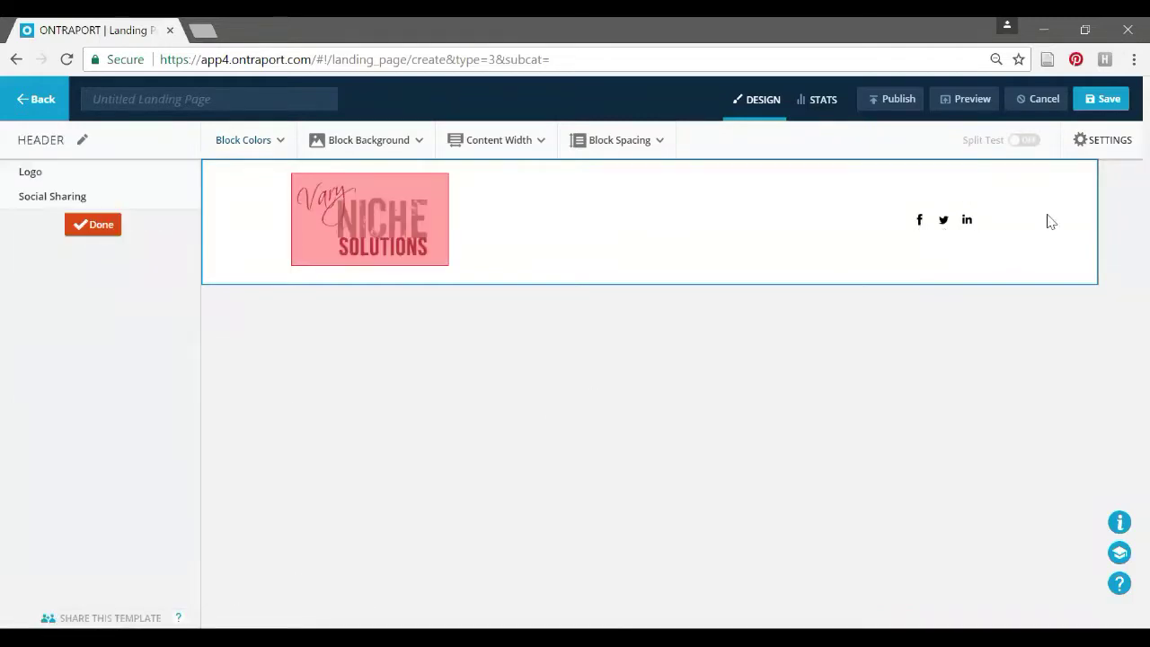
Change the header's social sharing icons to the black outlined-circle style and save the icon settings
left_click(44, 200)
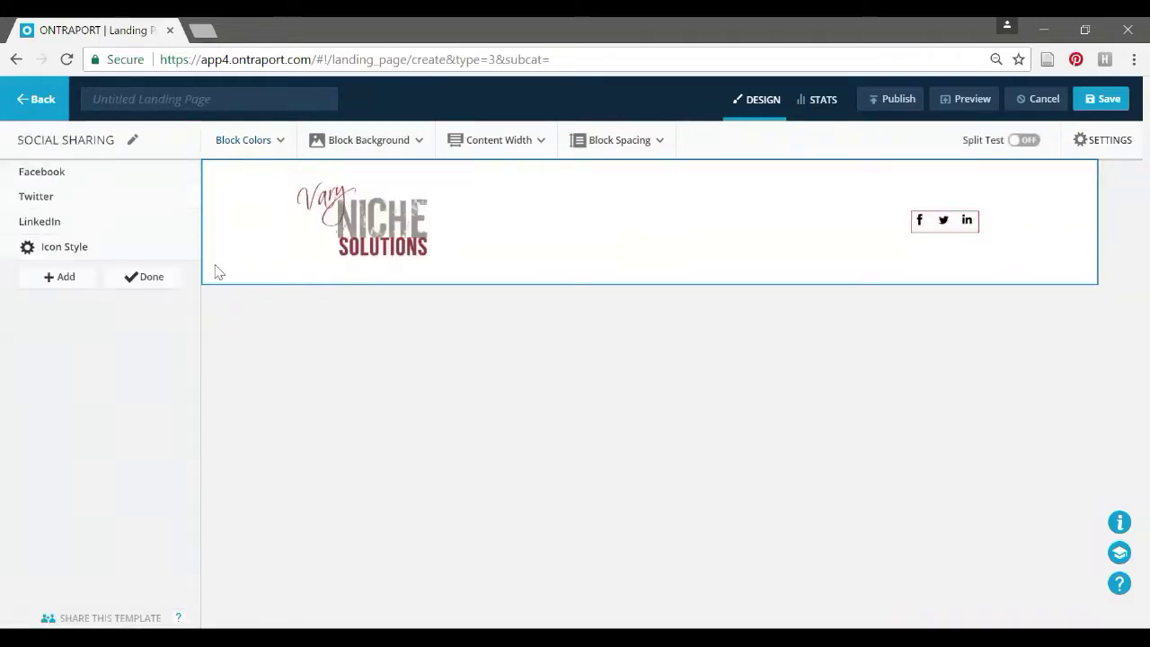
left_click(44, 250)
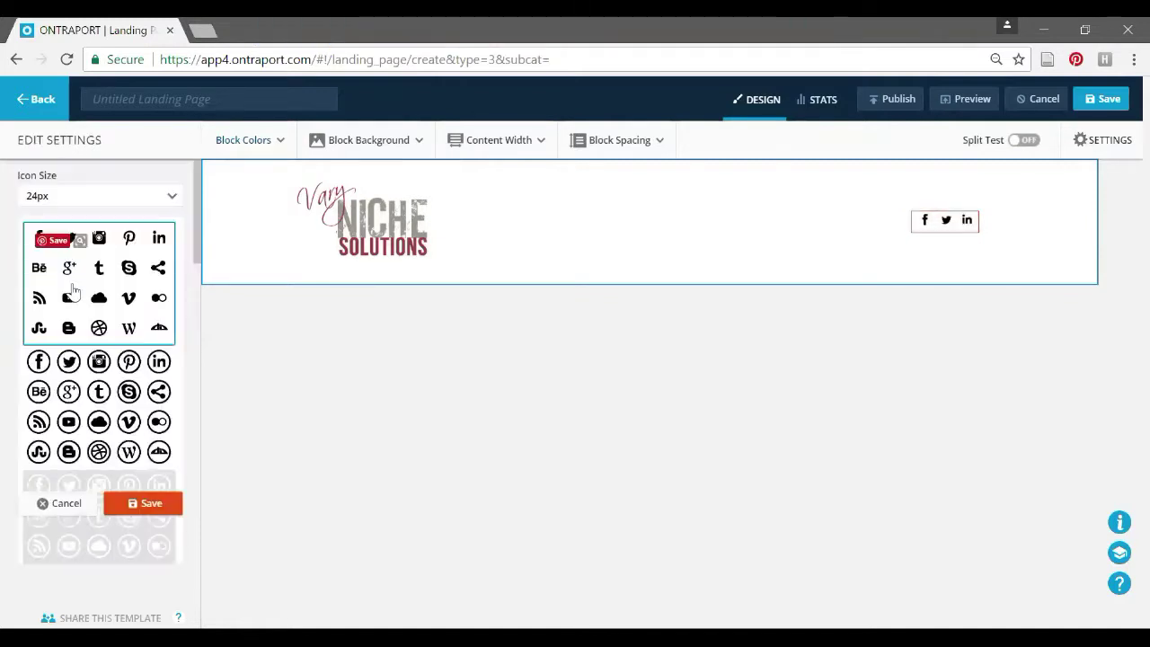
scroll(97, 400, "down", 1)
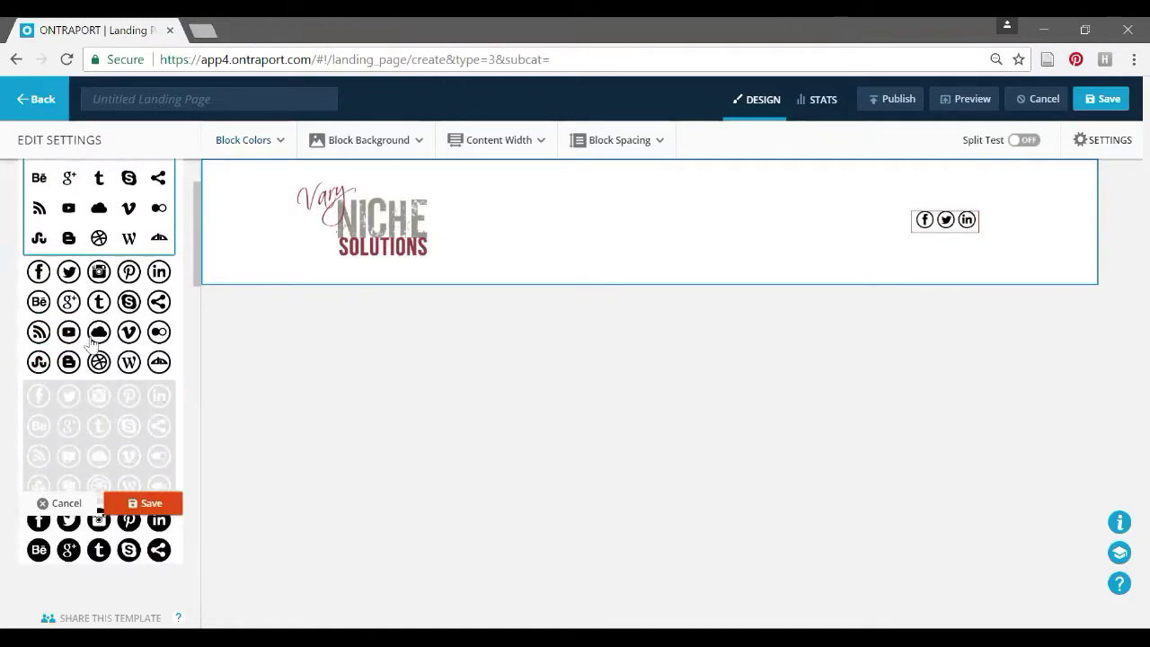
left_click(114, 310)
left_click(155, 504)
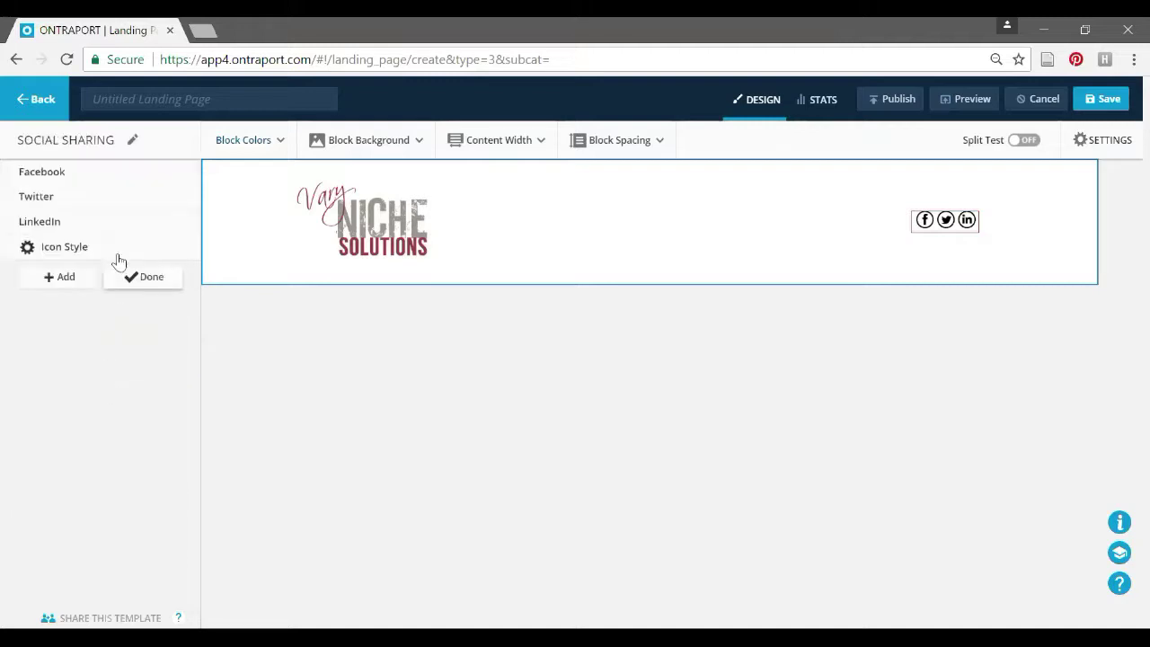
Set the header's social sharing icon size to 48px and save the icon style settings
left_click(60, 249)
scroll(58, 234, "up", 2)
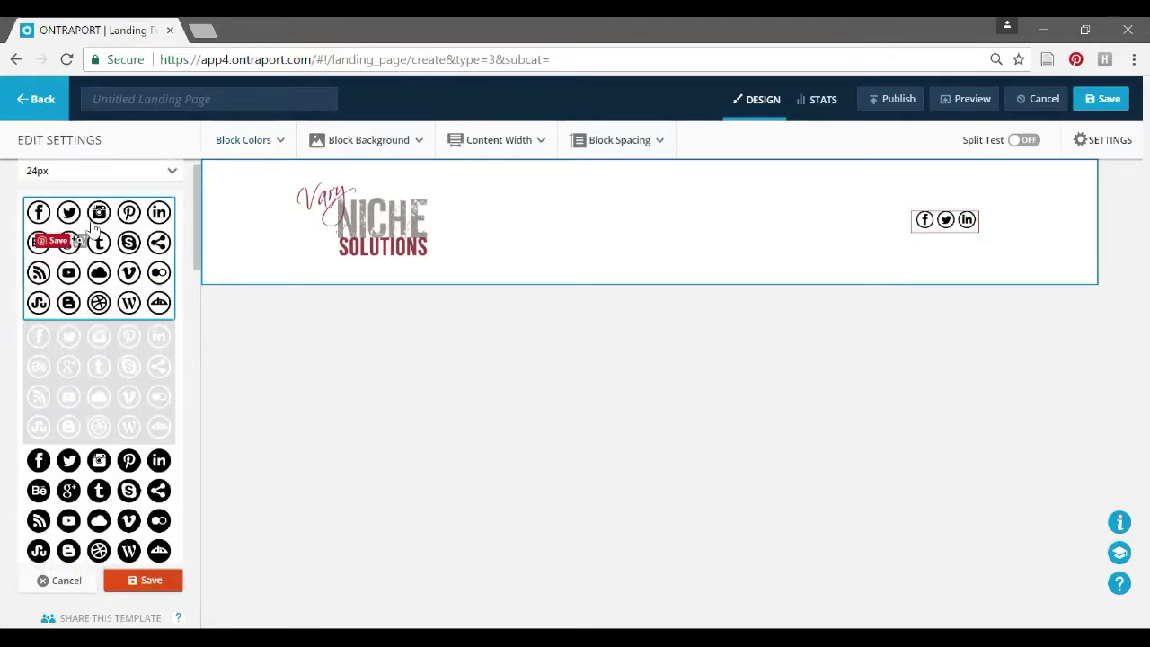
left_click(57, 196)
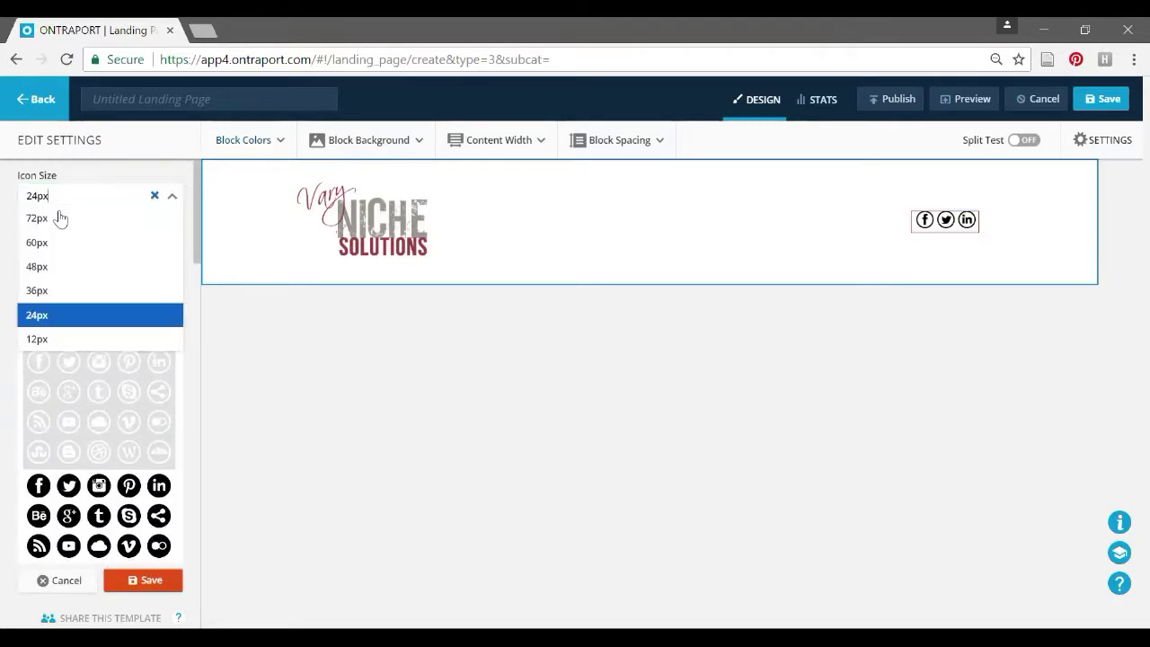
left_click(49, 275)
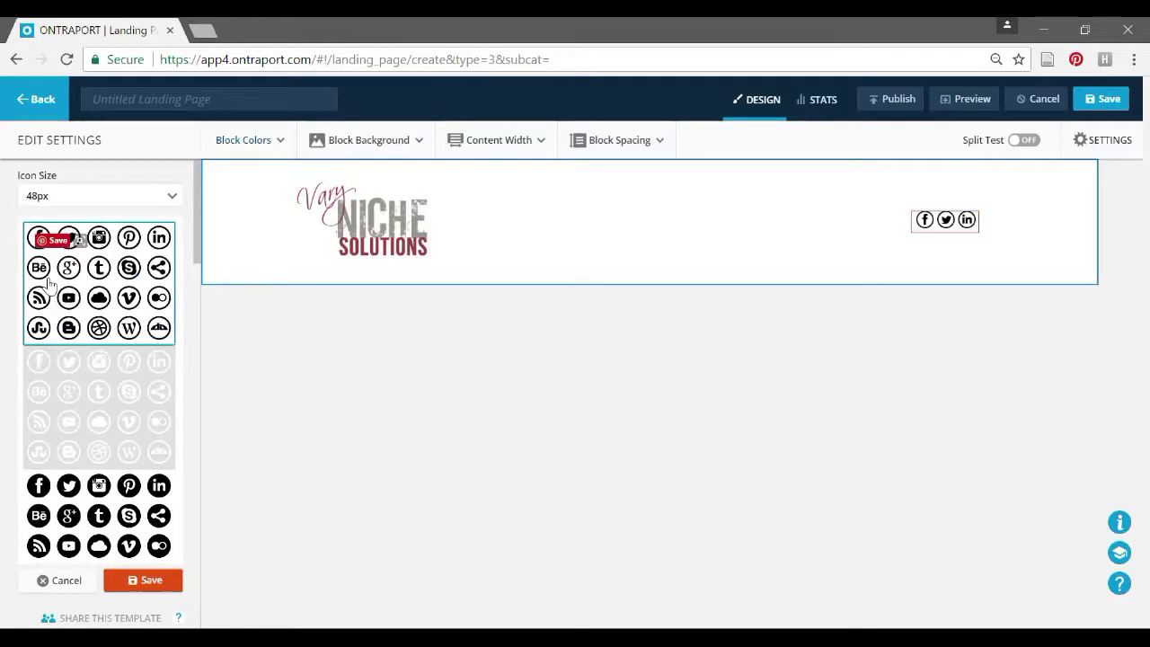
left_click(150, 584)
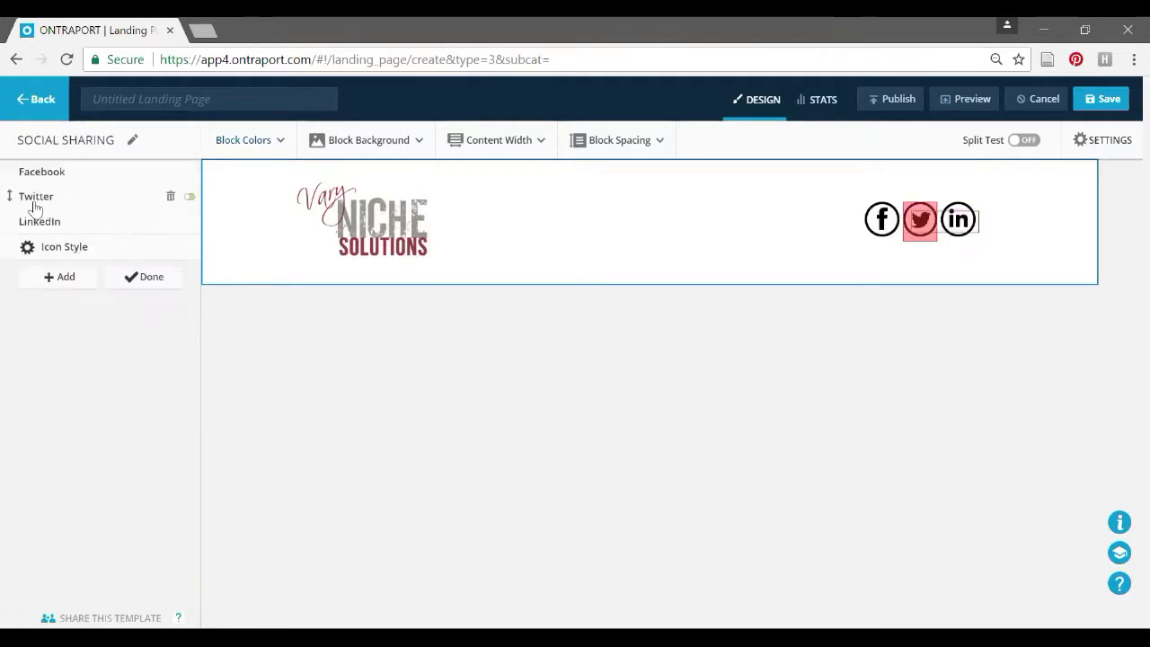
Make the Facebook icon's link open in a new window, save it, and finish editing the header block
left_click(32, 175)
left_click(27, 193)
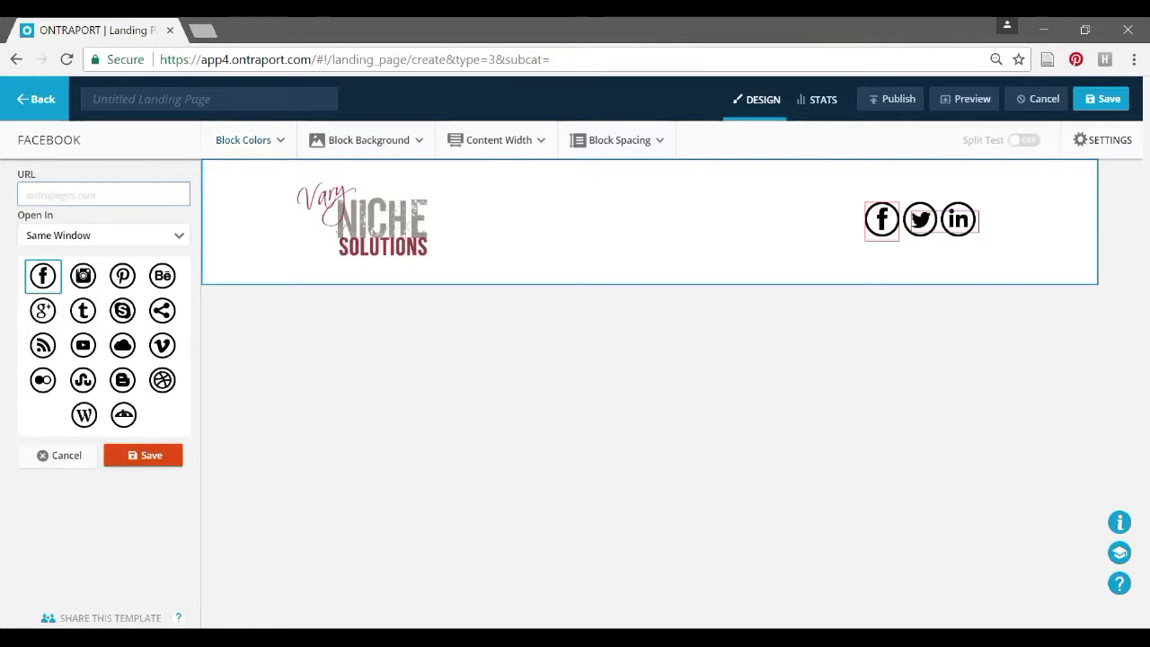
left_click(72, 239)
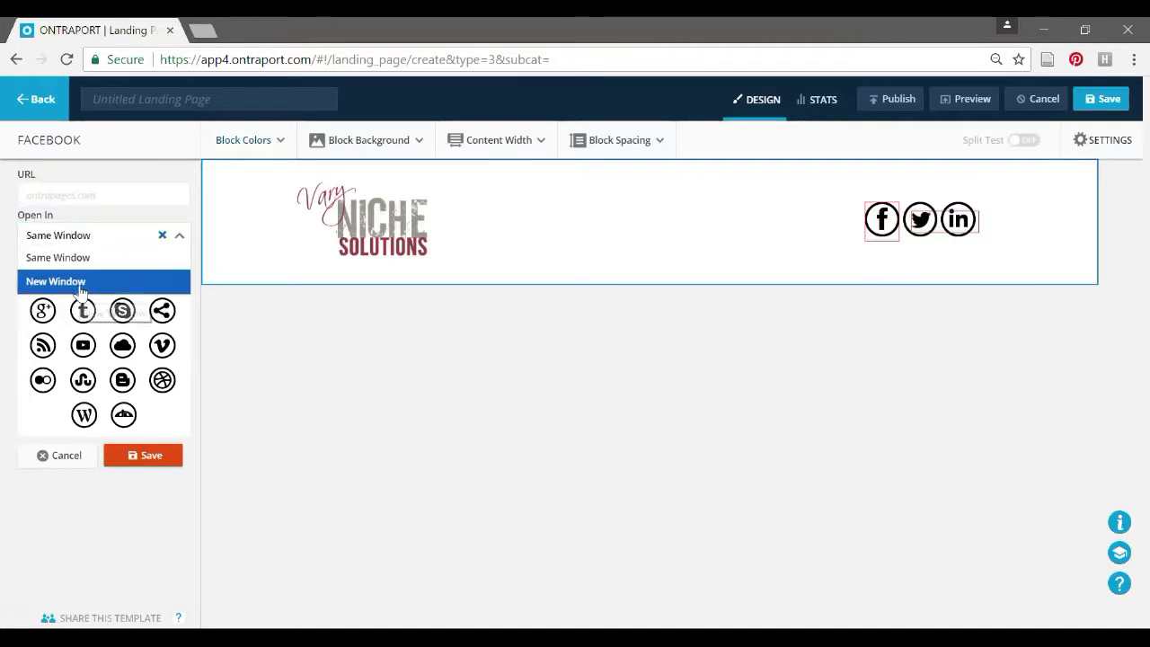
left_click(81, 282)
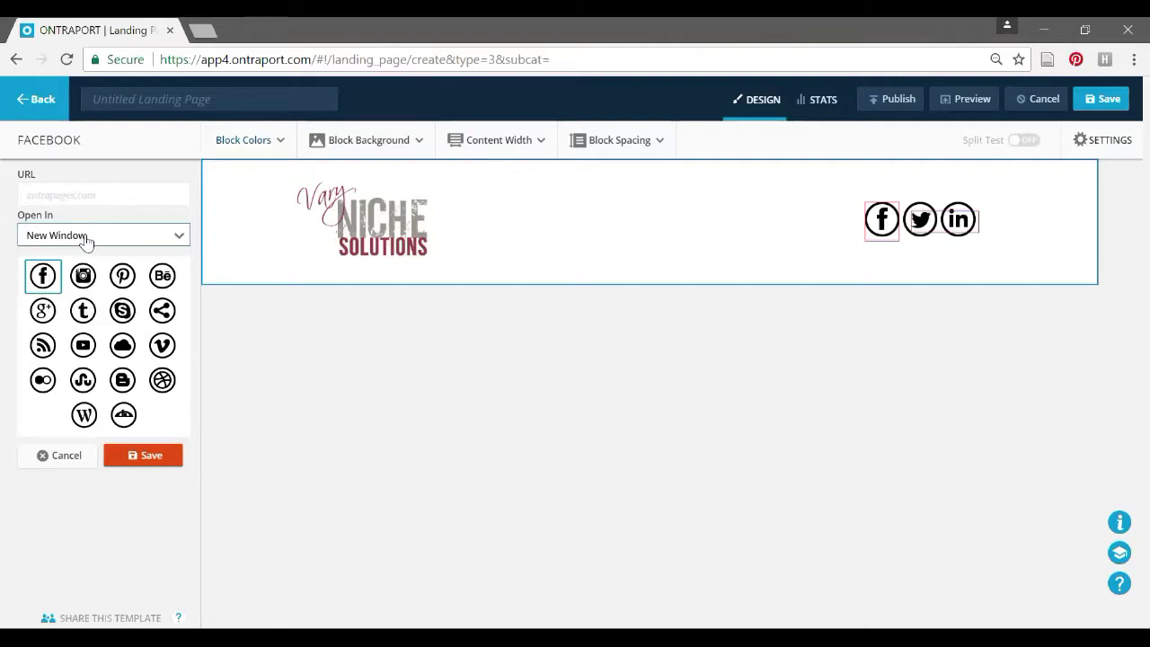
left_click(663, 344)
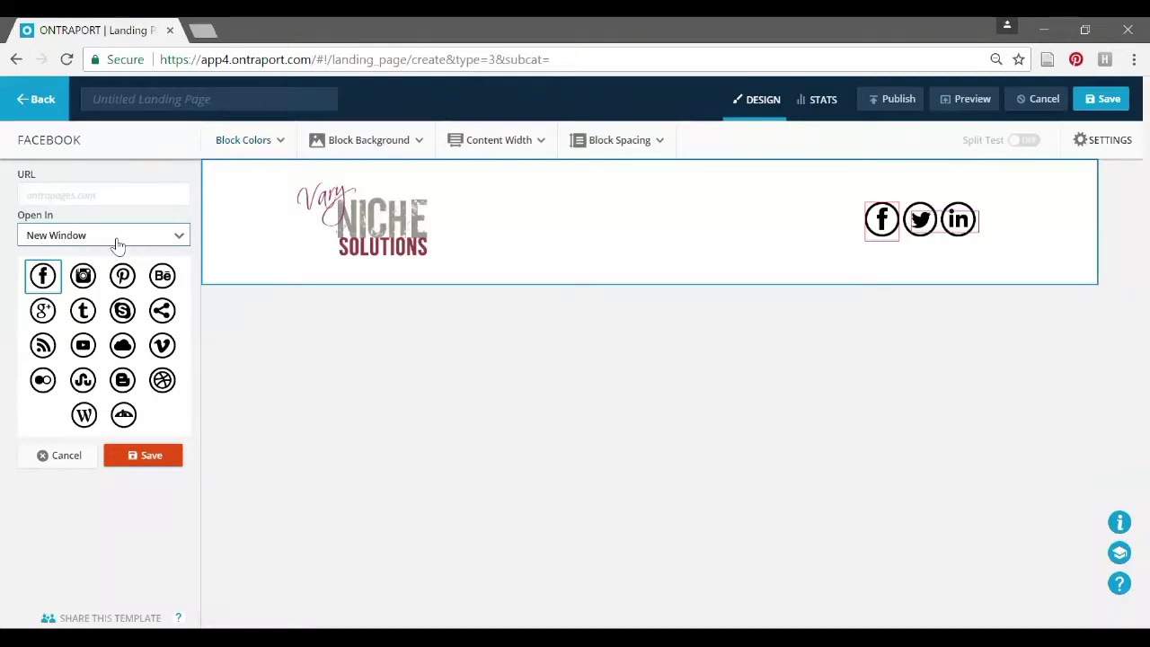
left_click(158, 468)
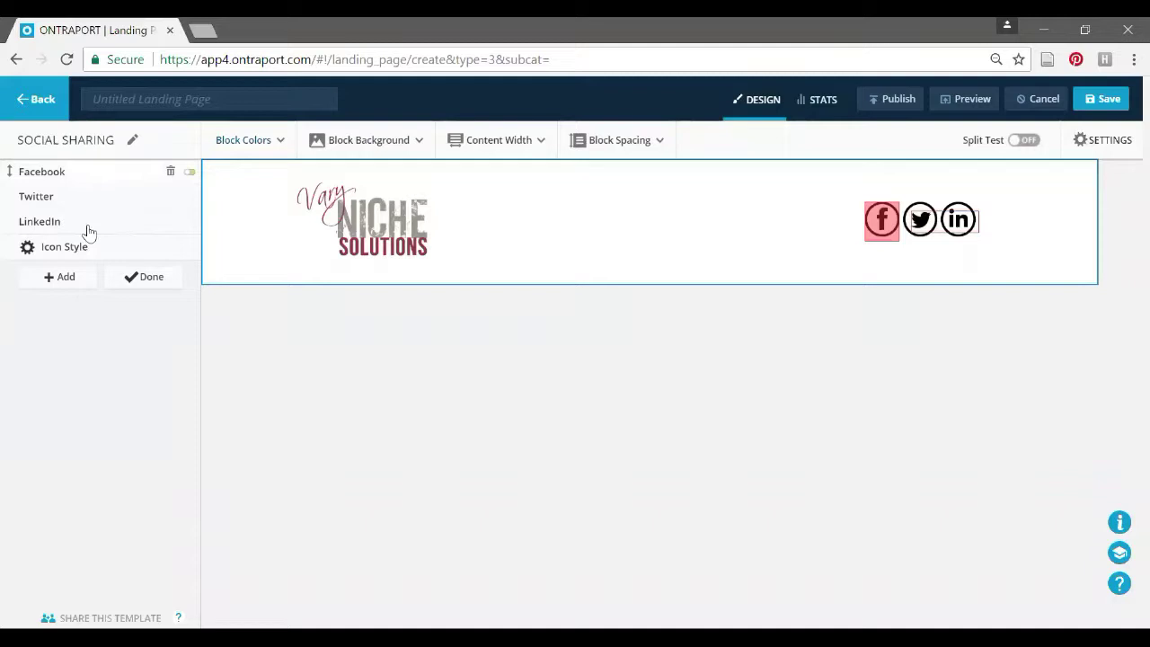
left_click(148, 282)
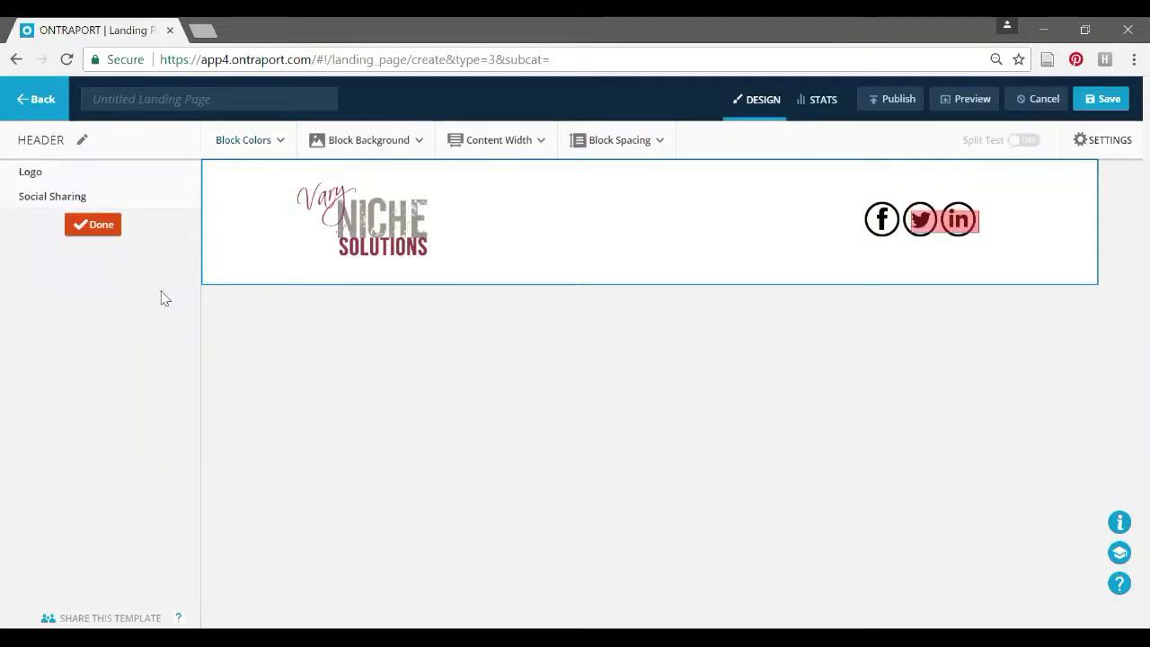
left_click(87, 233)
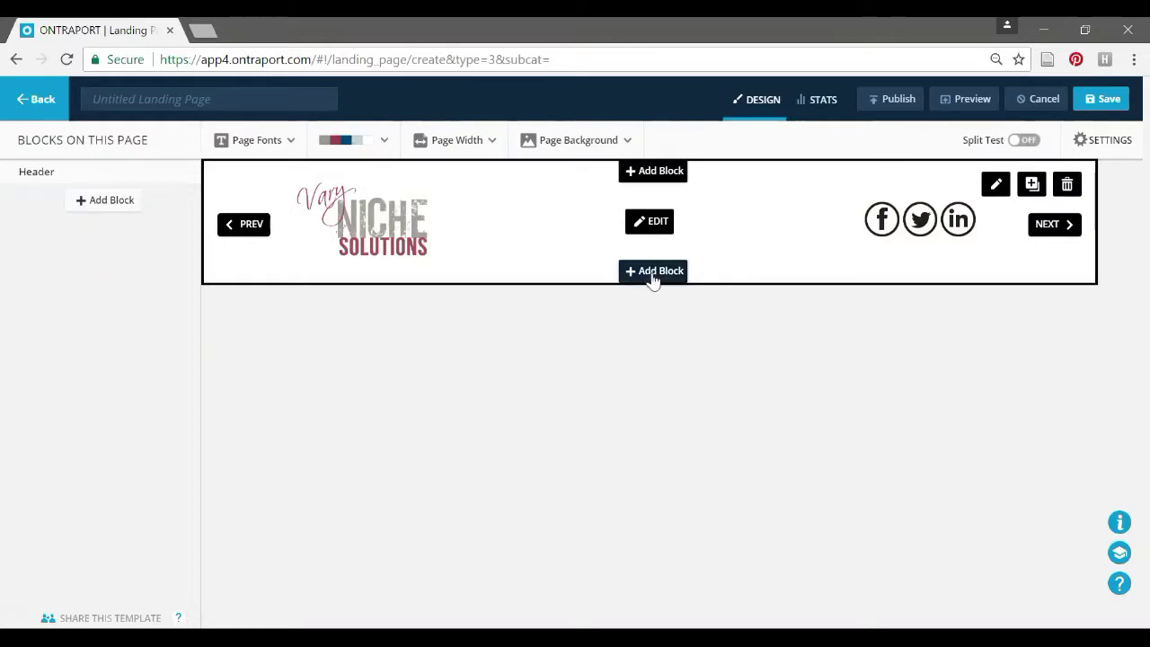
Add the Image block with the coffee pot and tablet desk photo below the header and open its image for editing
left_click(652, 271)
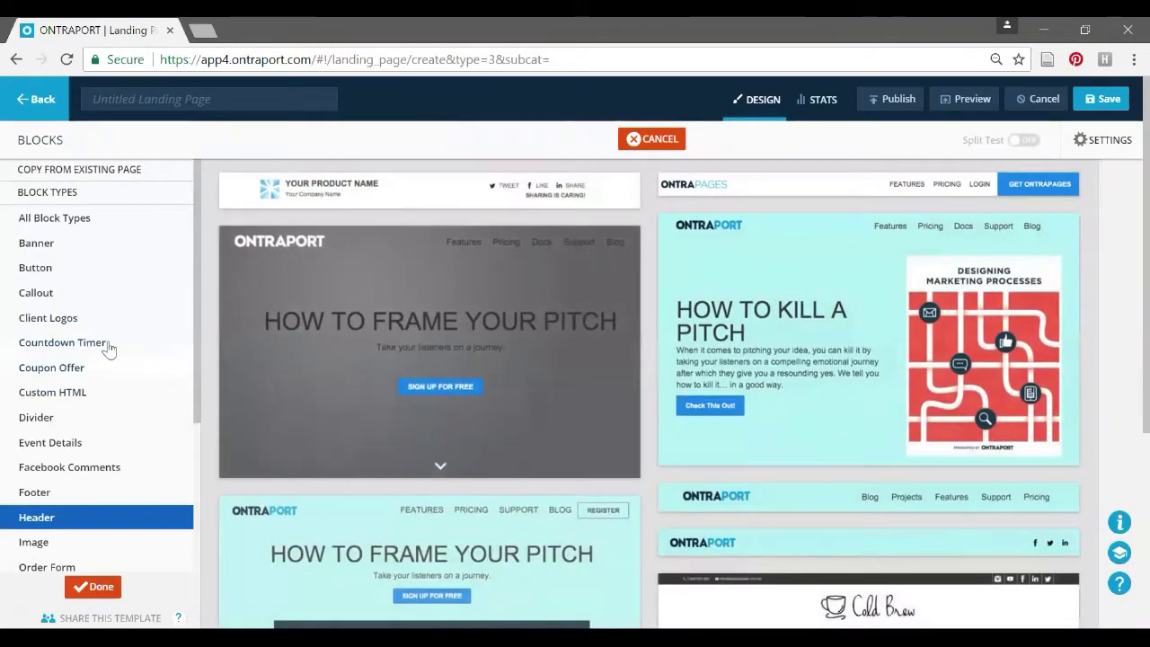
left_click(40, 542)
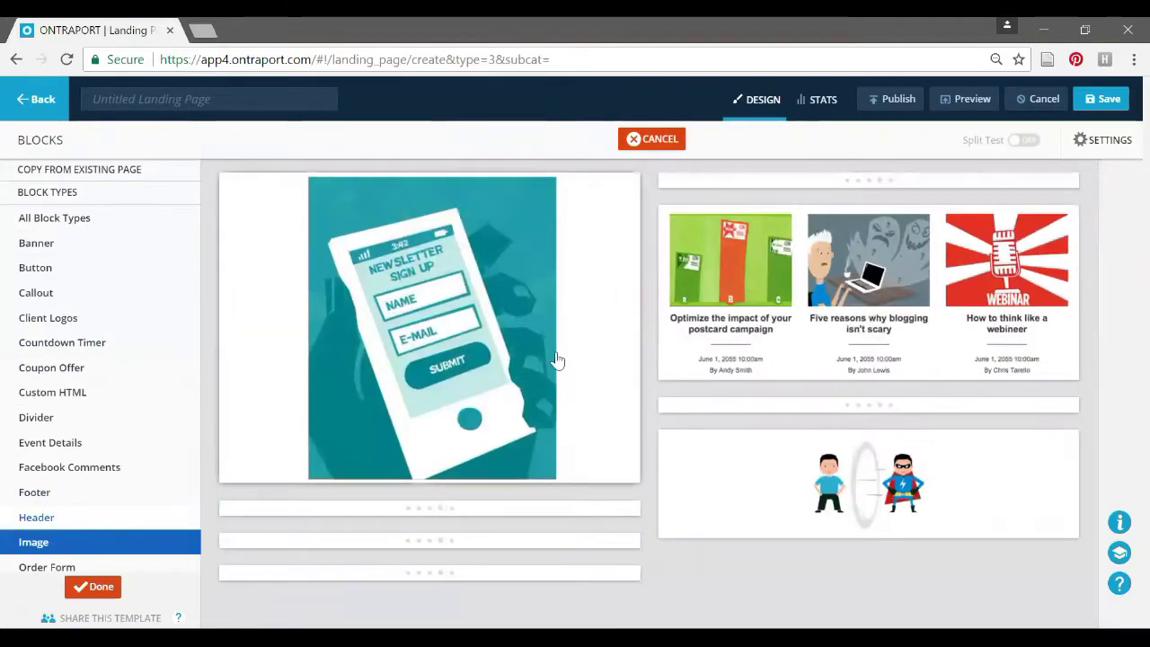
scroll(386, 503, "down", 1)
scroll(385, 503, "down", 2)
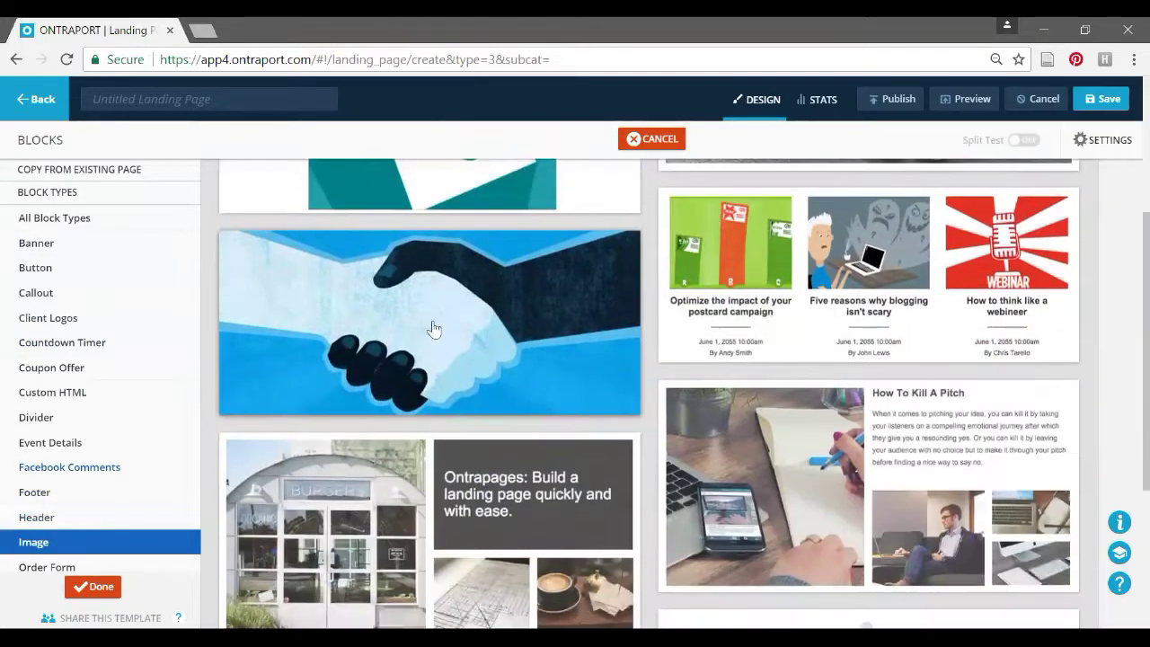
scroll(809, 536, "down", 3)
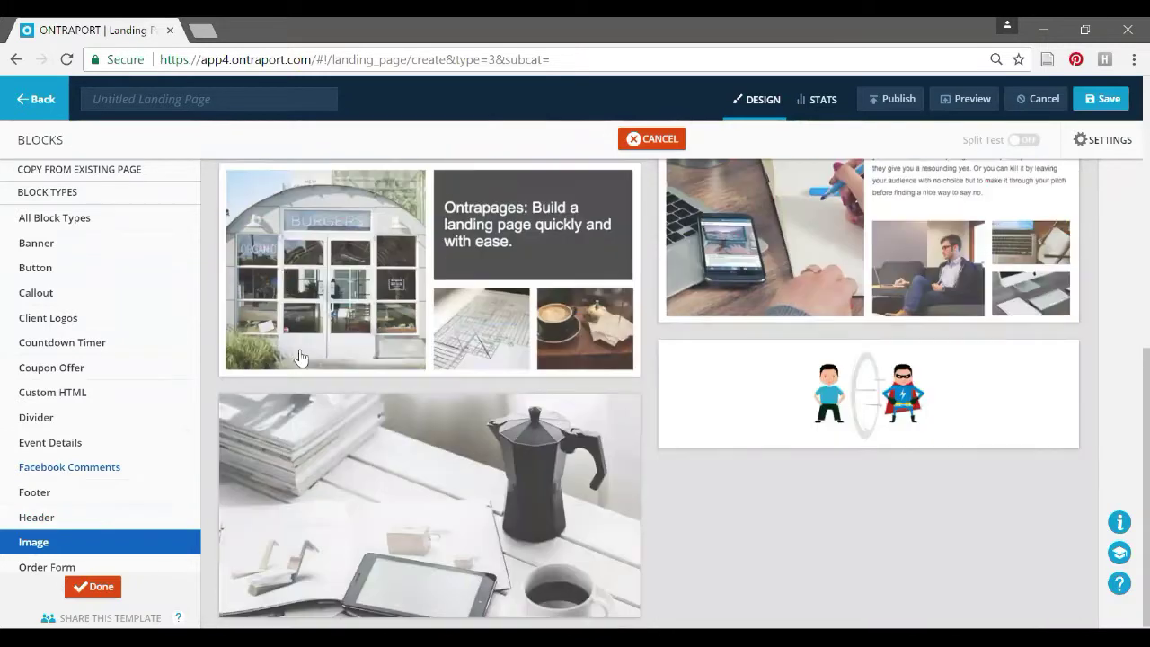
scroll(714, 405, "up", 5)
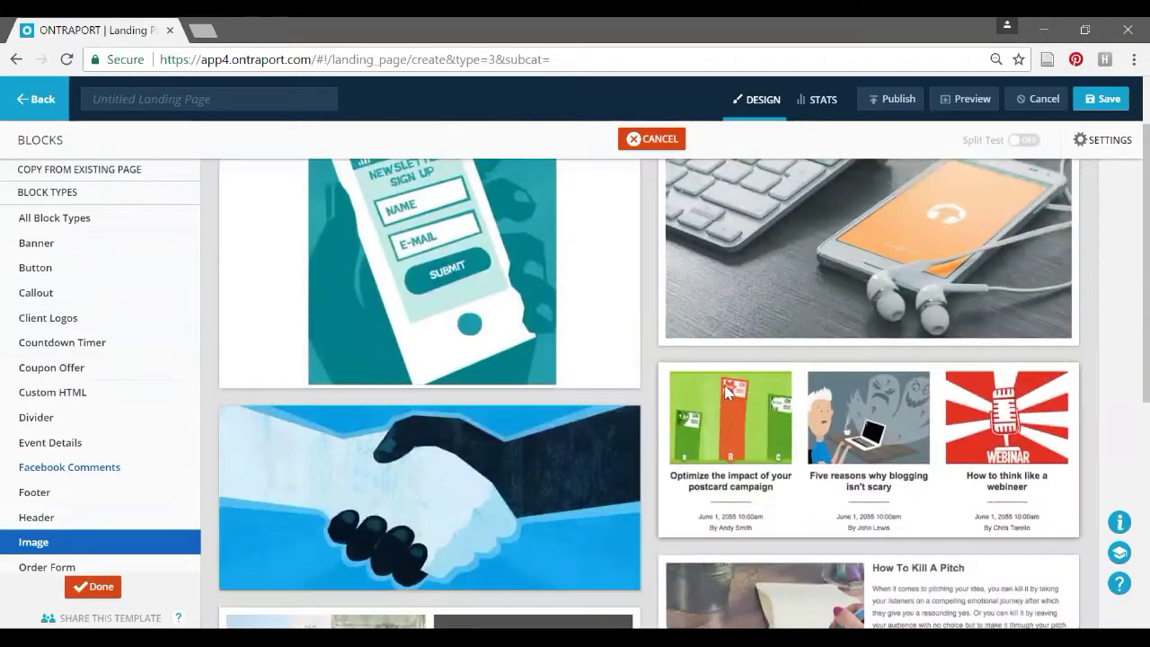
scroll(727, 413, "down", 5)
scroll(728, 411, "down", 1)
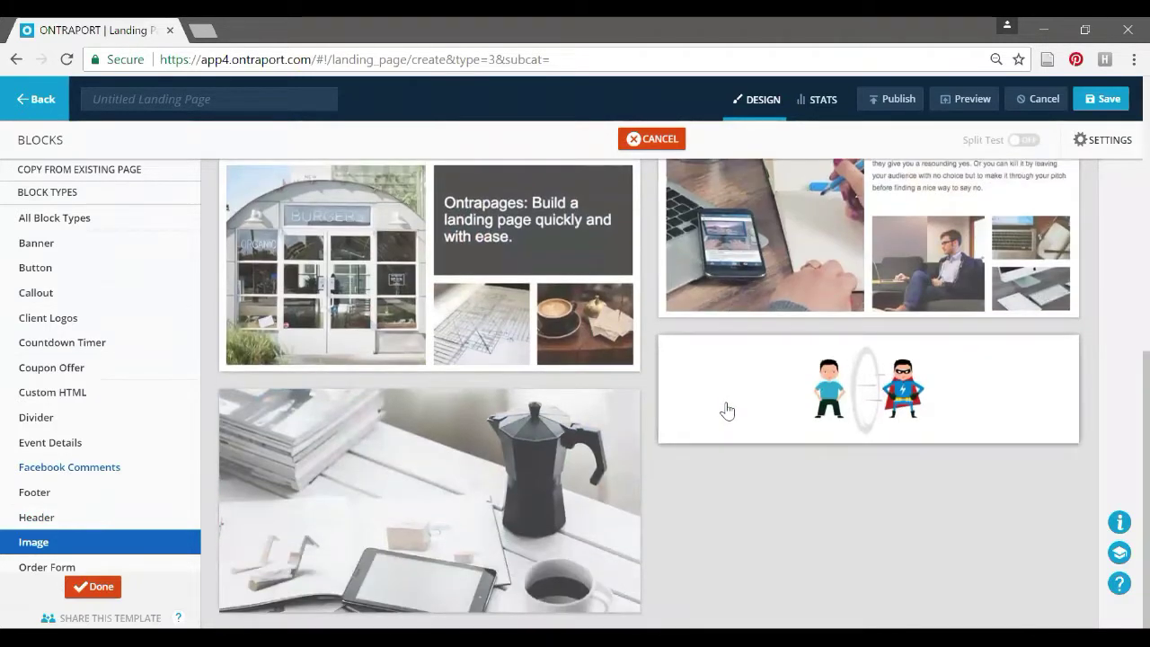
left_click(413, 510)
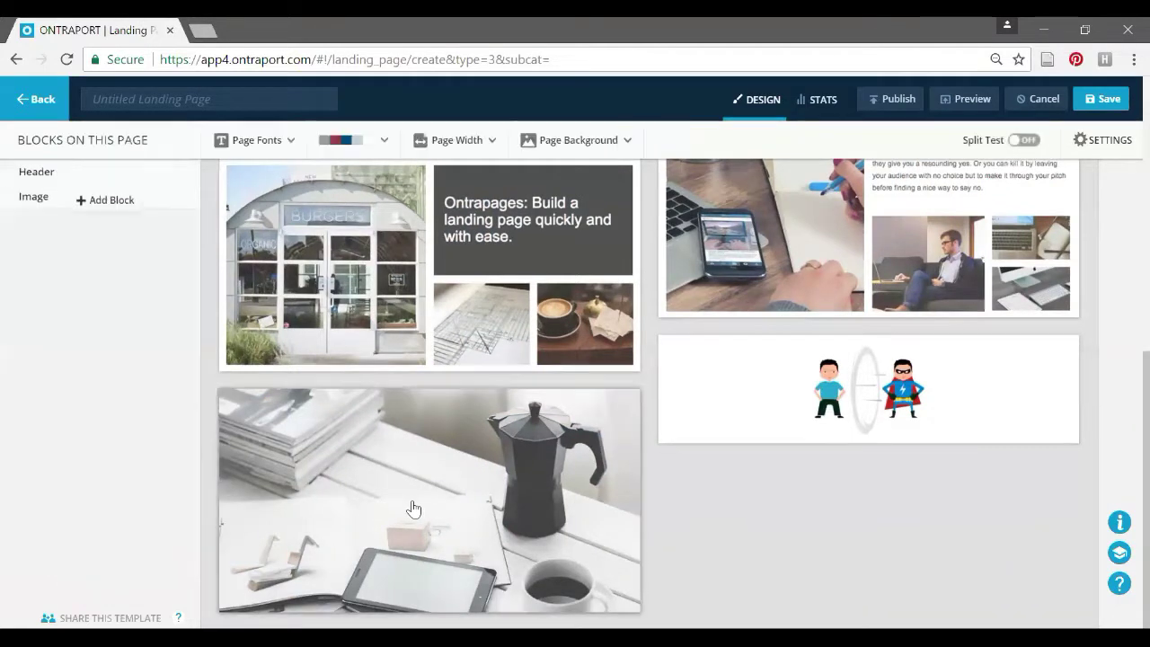
scroll(660, 419, "down", 5)
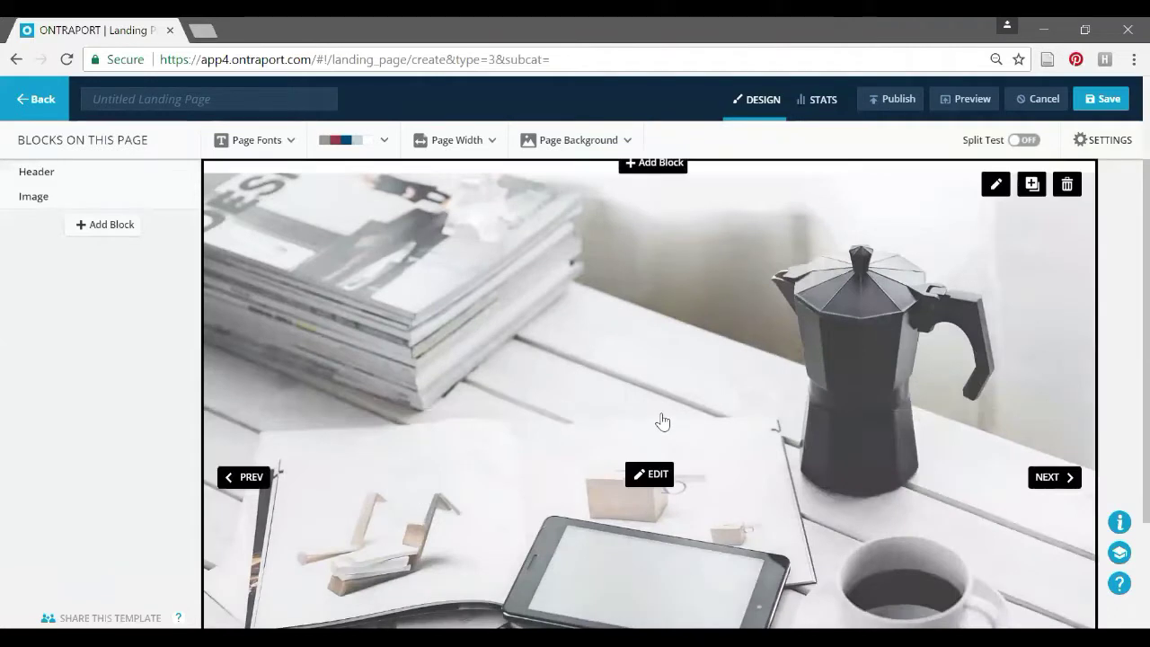
scroll(662, 420, "up", 5)
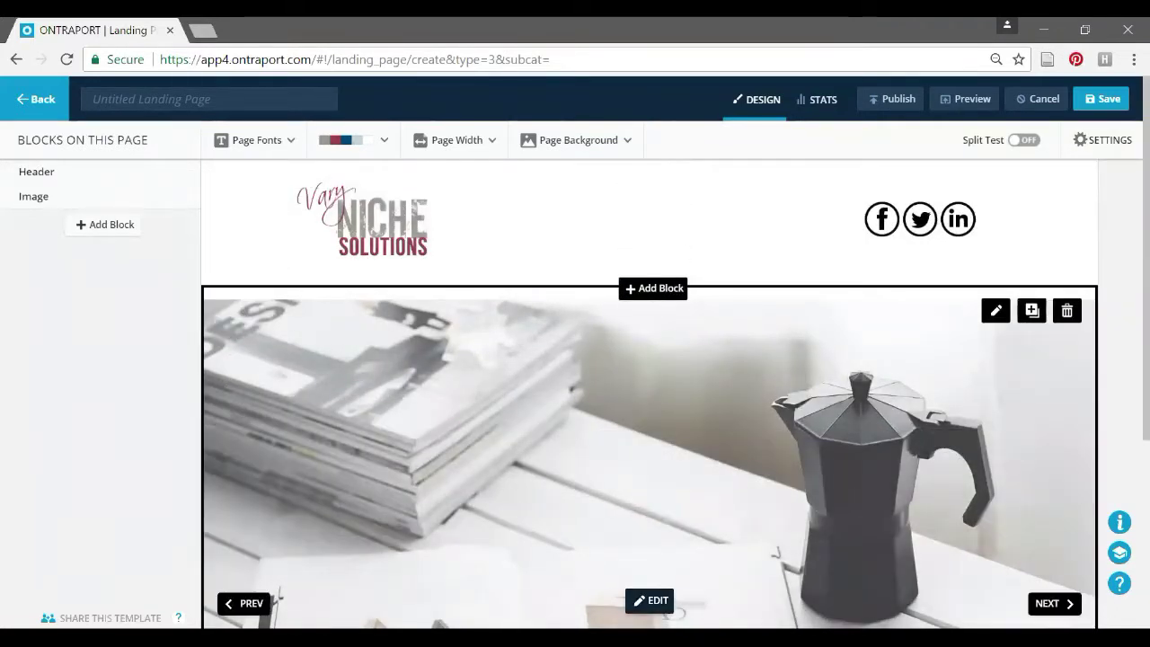
left_click(649, 600)
left_click(293, 398)
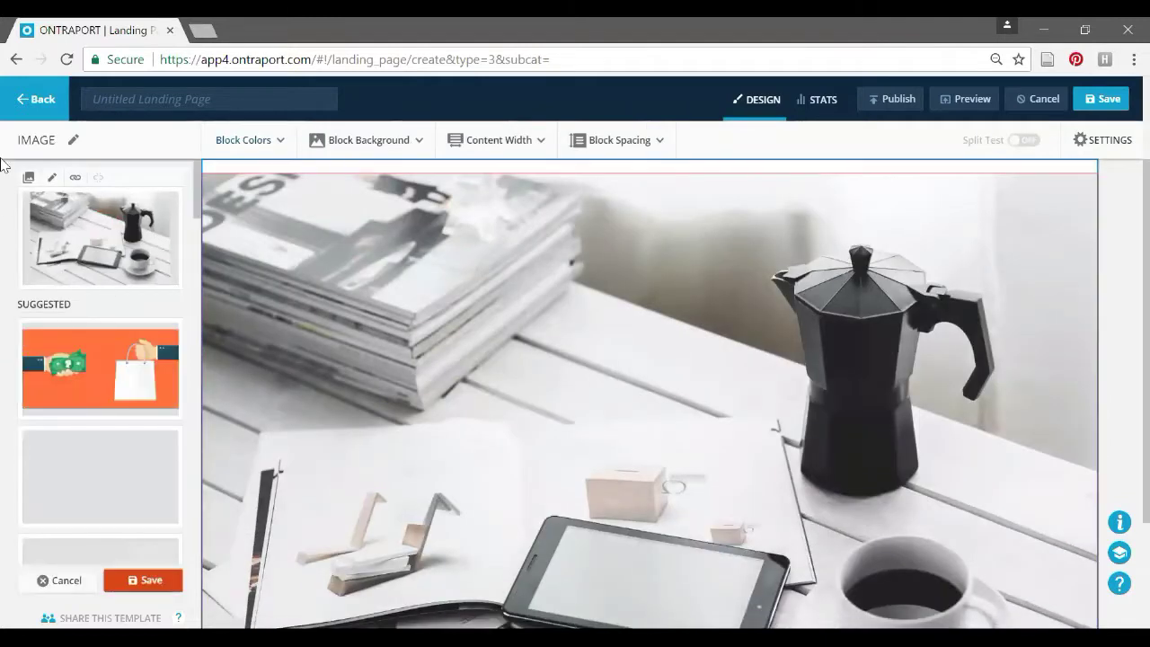
Replace the block's desk photo with the Compose Your Niche workshop banner from the image library
left_click(29, 179)
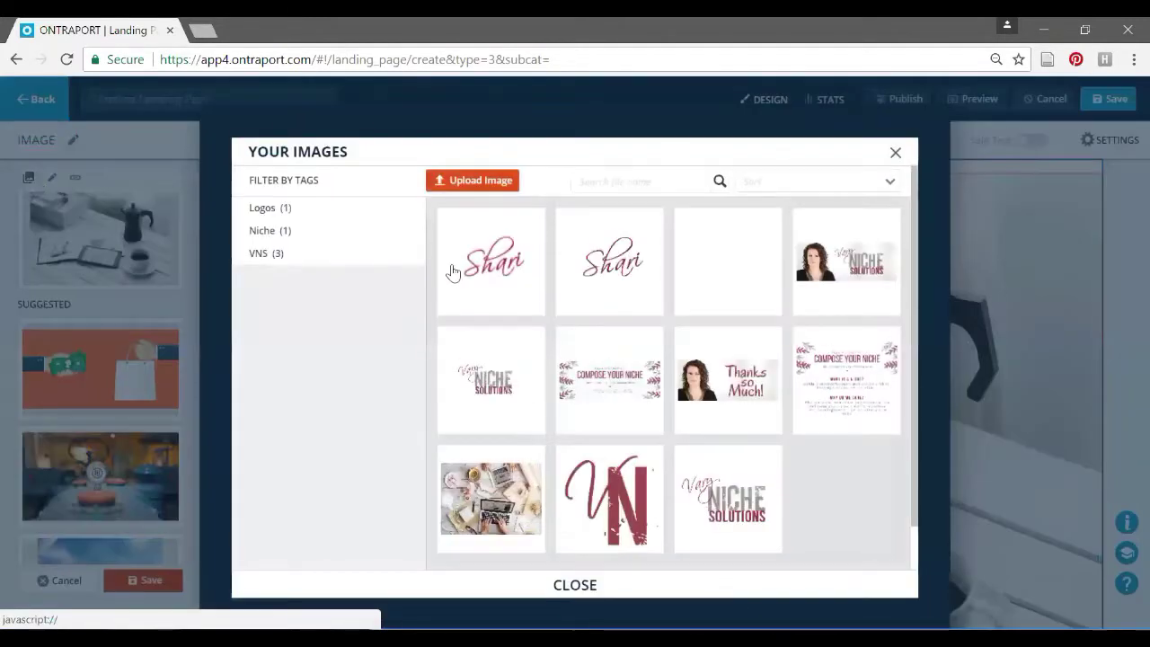
left_click(611, 364)
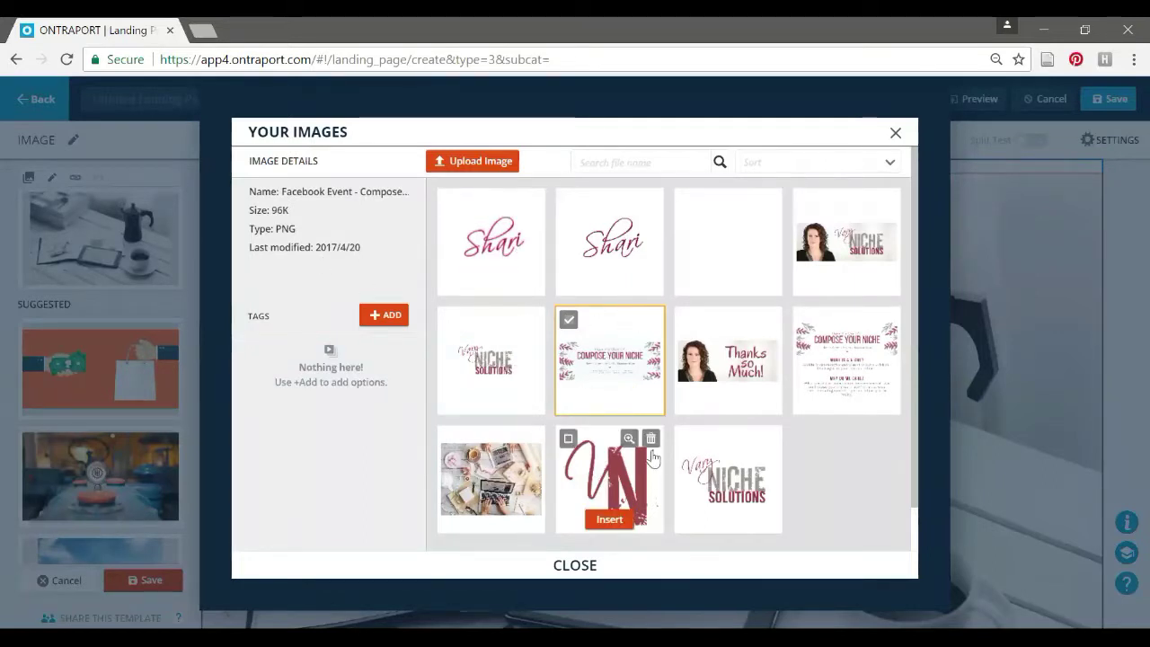
left_click(609, 400)
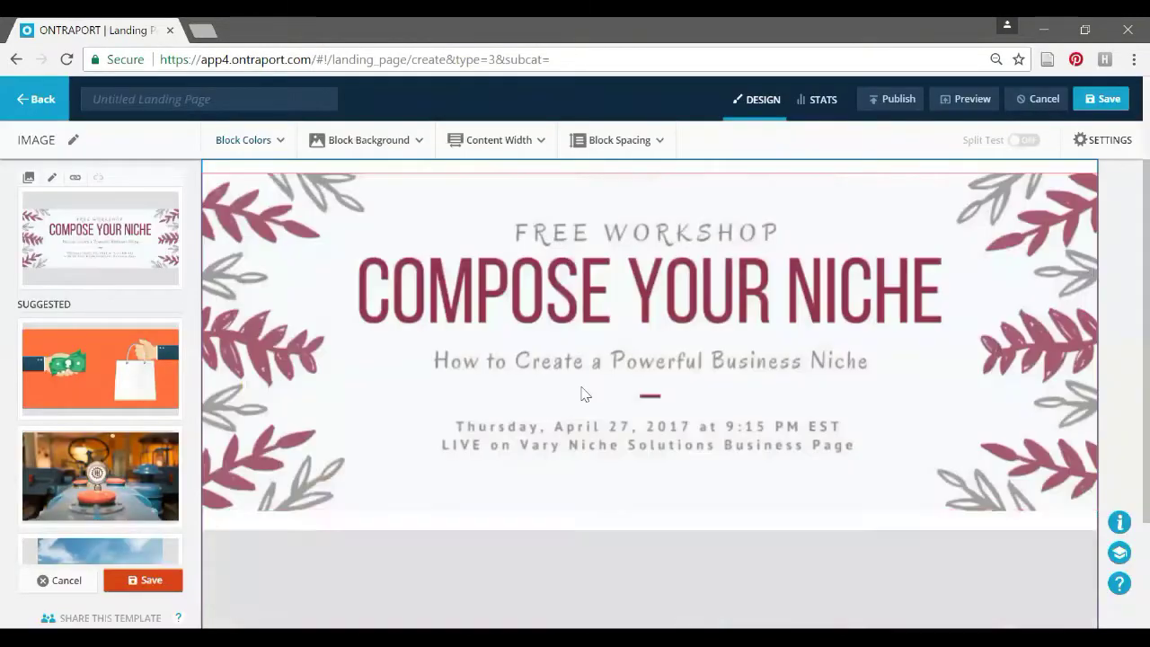
scroll(742, 416, "up", 1)
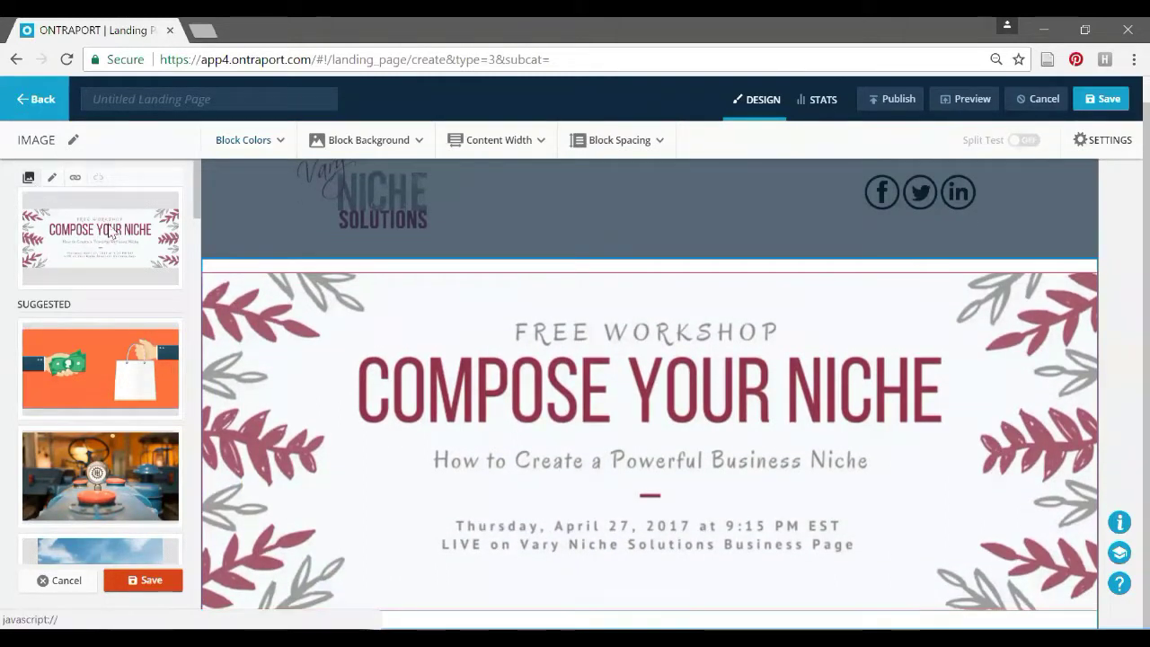
Insert the StockSnap_VXGTRTVD1M.jpg photo of hands at a laptop and tablet into the Image block, accept its large size, and save
left_click(29, 177)
left_click(500, 521)
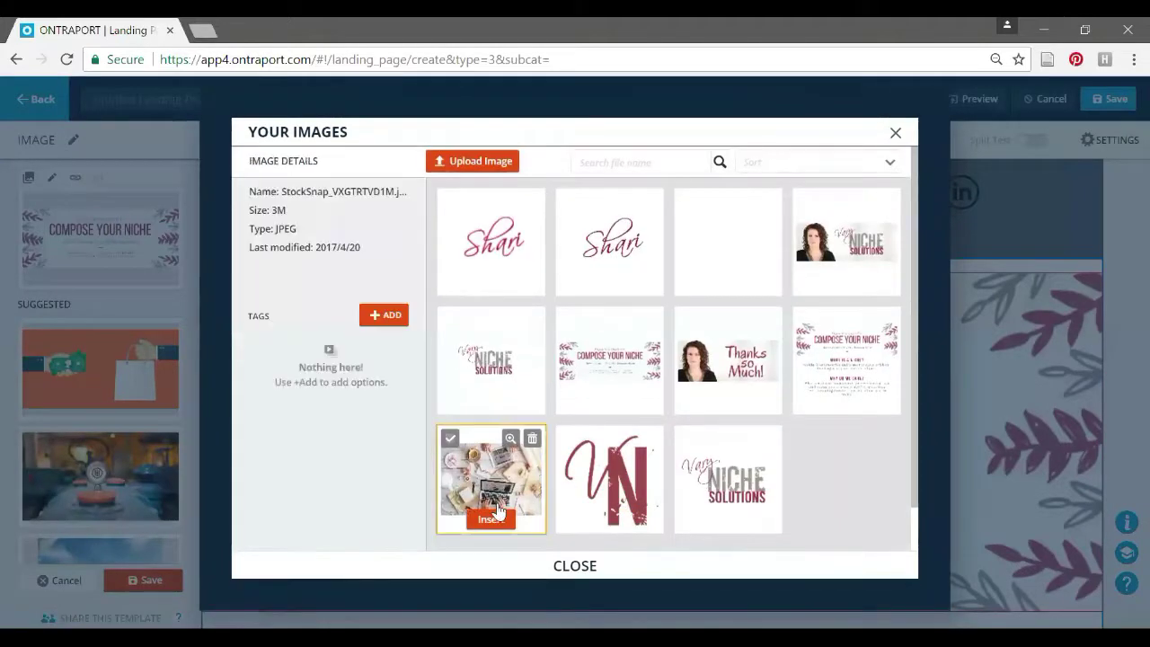
left_click(496, 521)
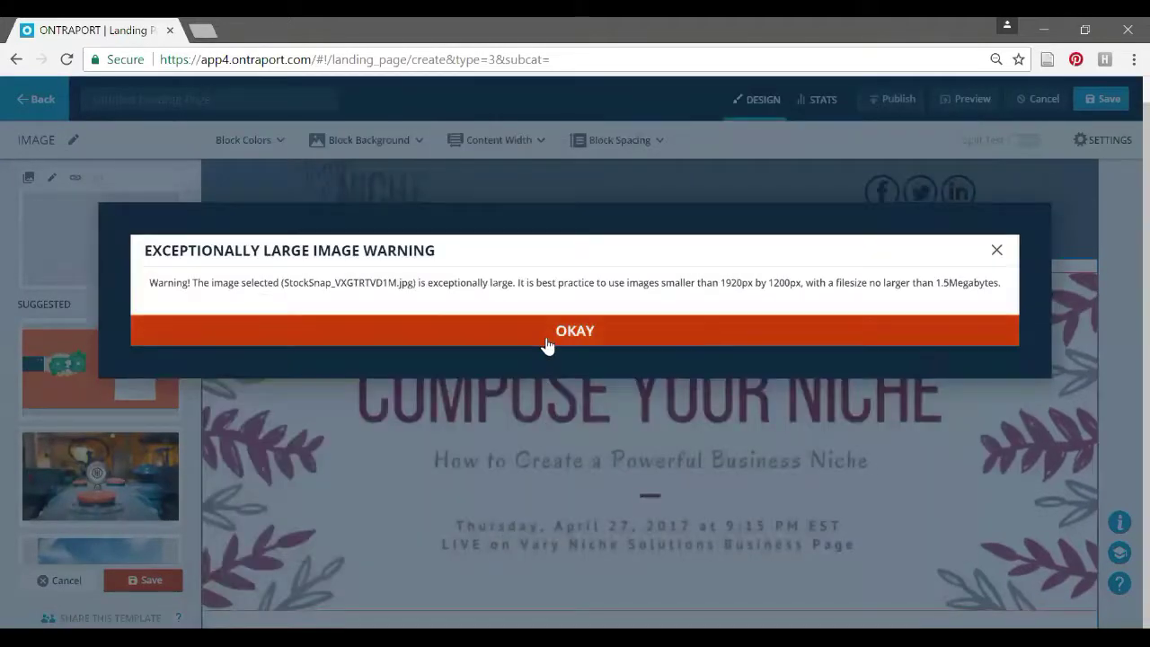
left_click(593, 334)
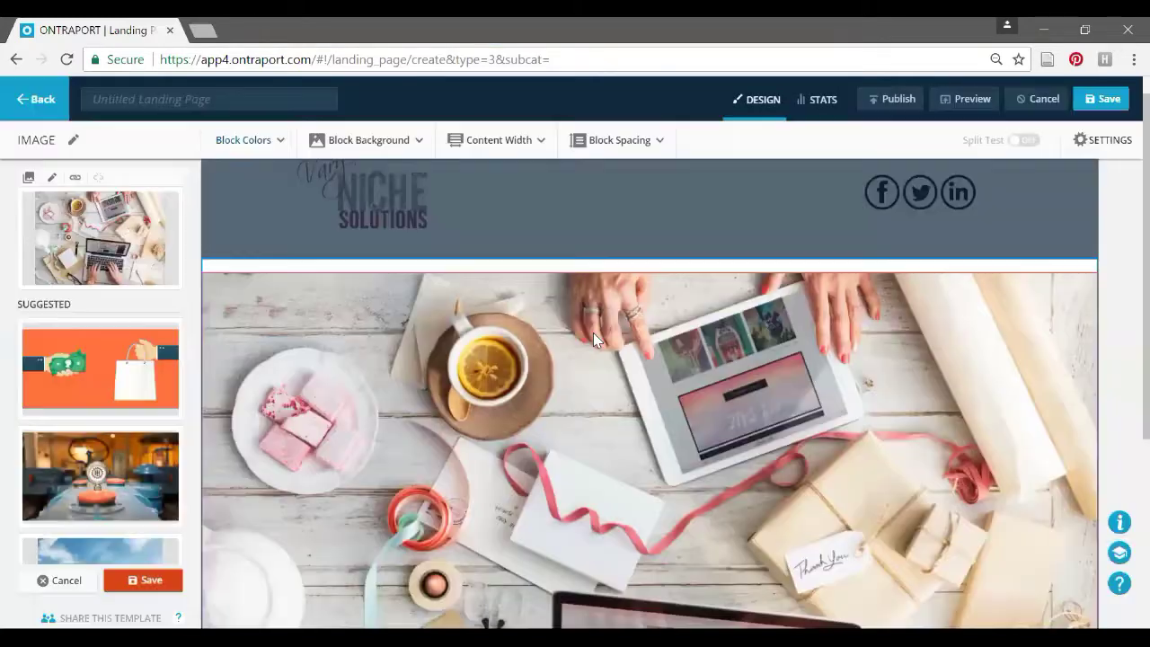
scroll(834, 493, "down", 4)
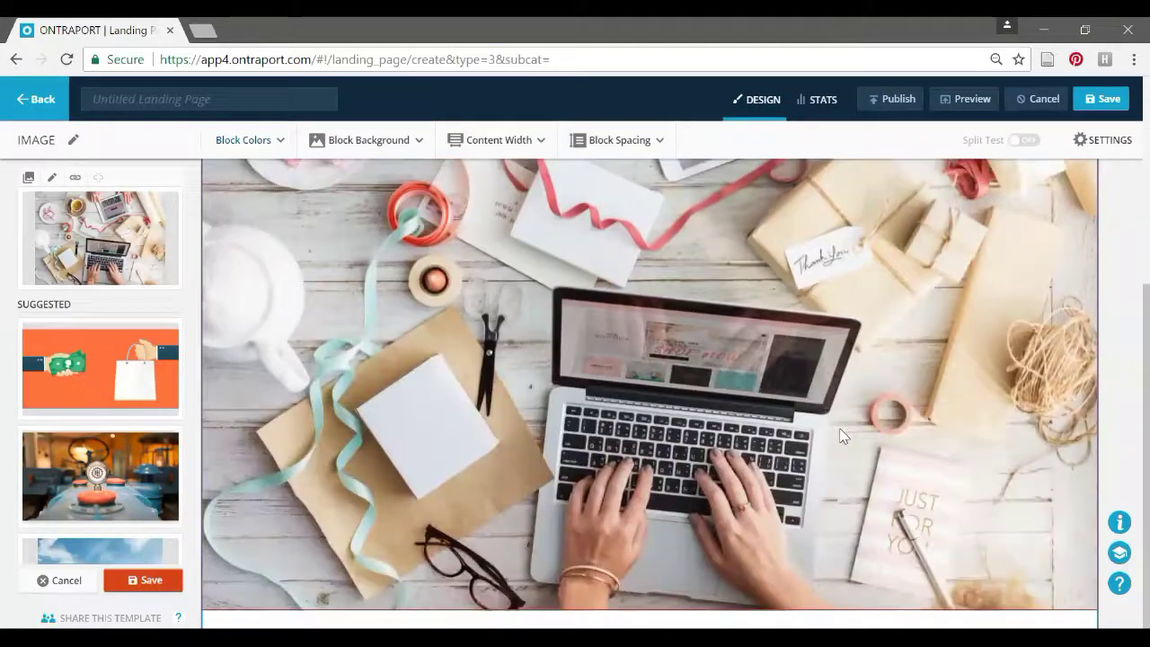
scroll(785, 457, "up", 4)
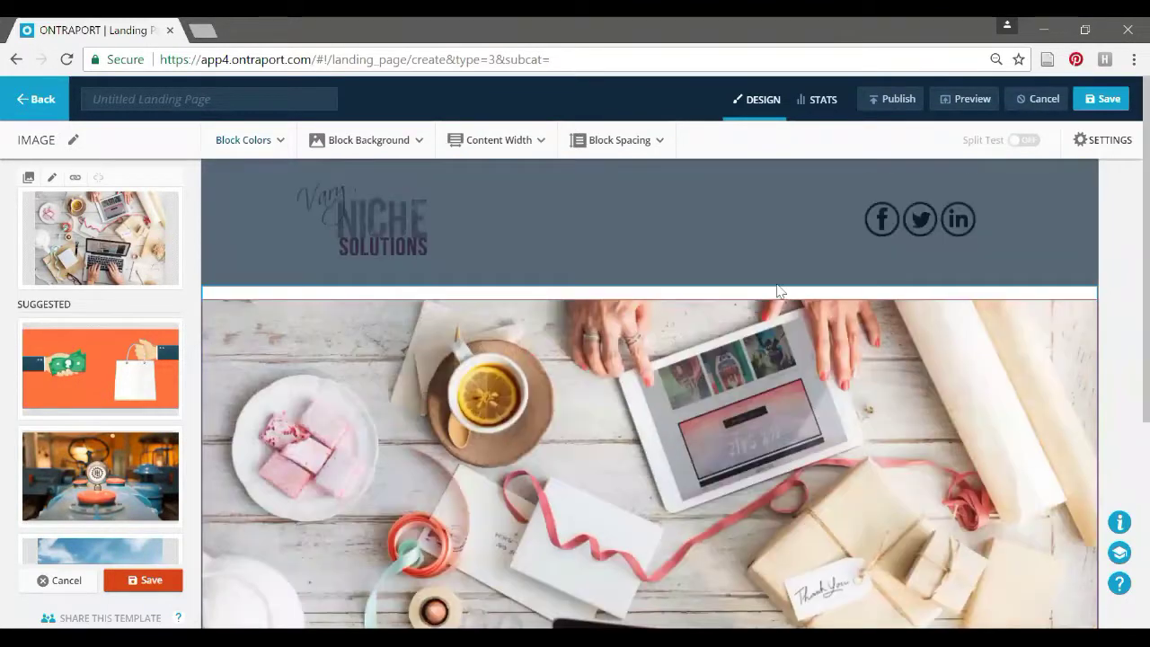
scroll(791, 419, "down", 4)
scroll(790, 440, "up", 4)
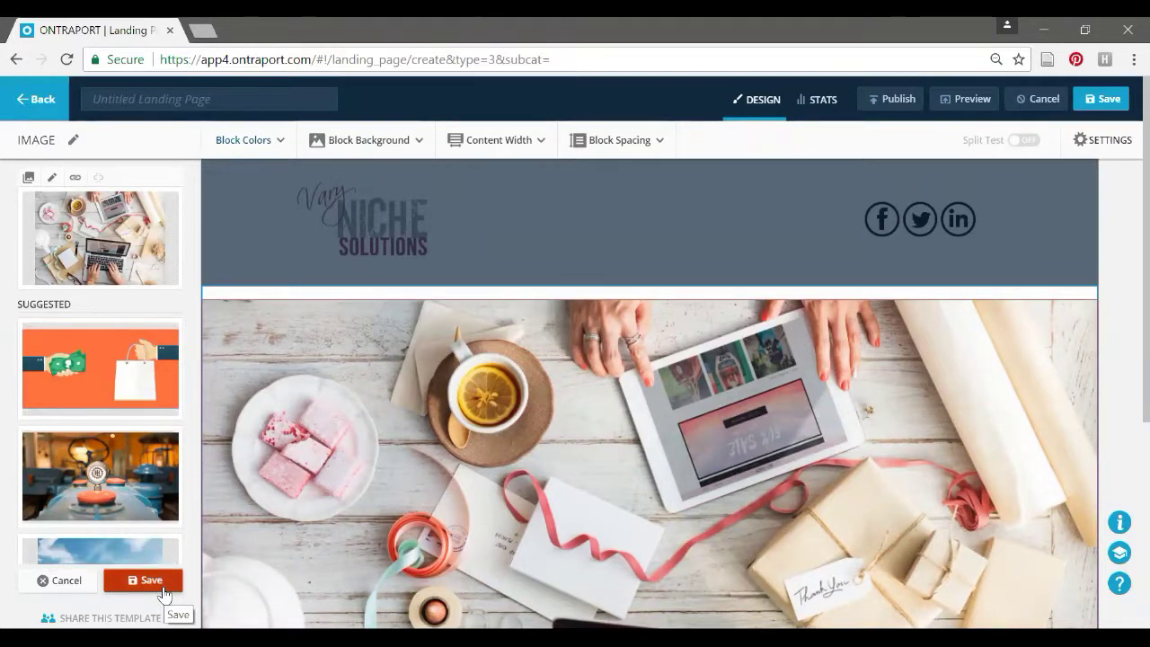
left_click(151, 580)
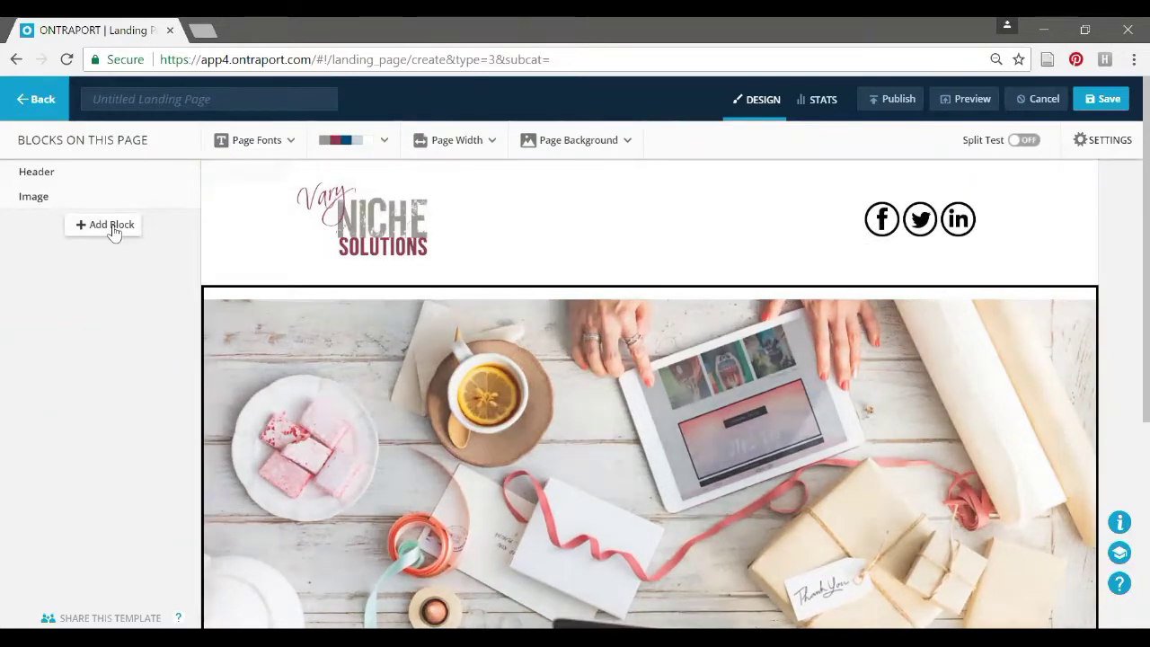
Start adding another block and look through the Button, Callout, Client Logos, Countdown Timer and Coupon Offer block designs
left_click(113, 225)
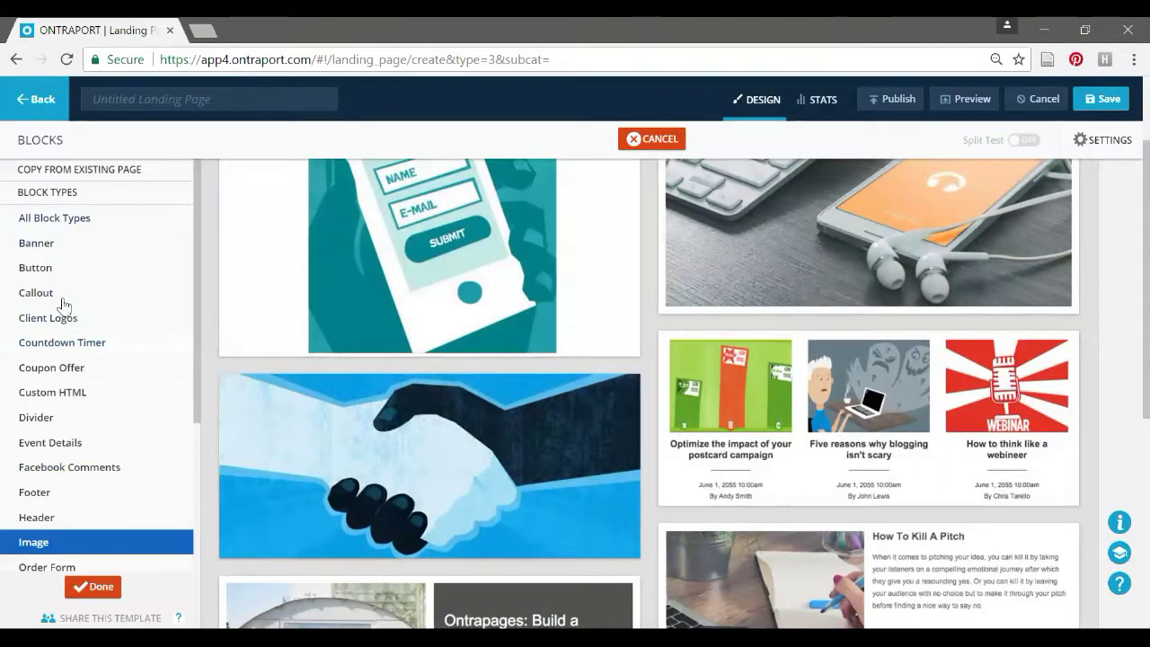
left_click(40, 255)
left_click(38, 270)
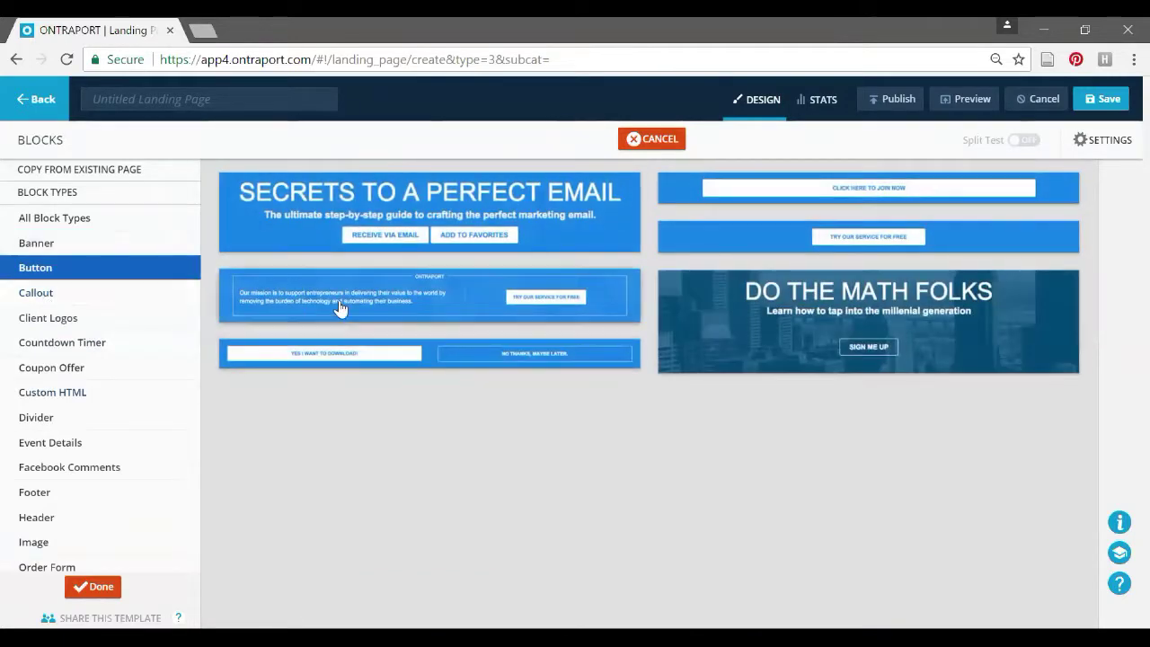
left_click(36, 297)
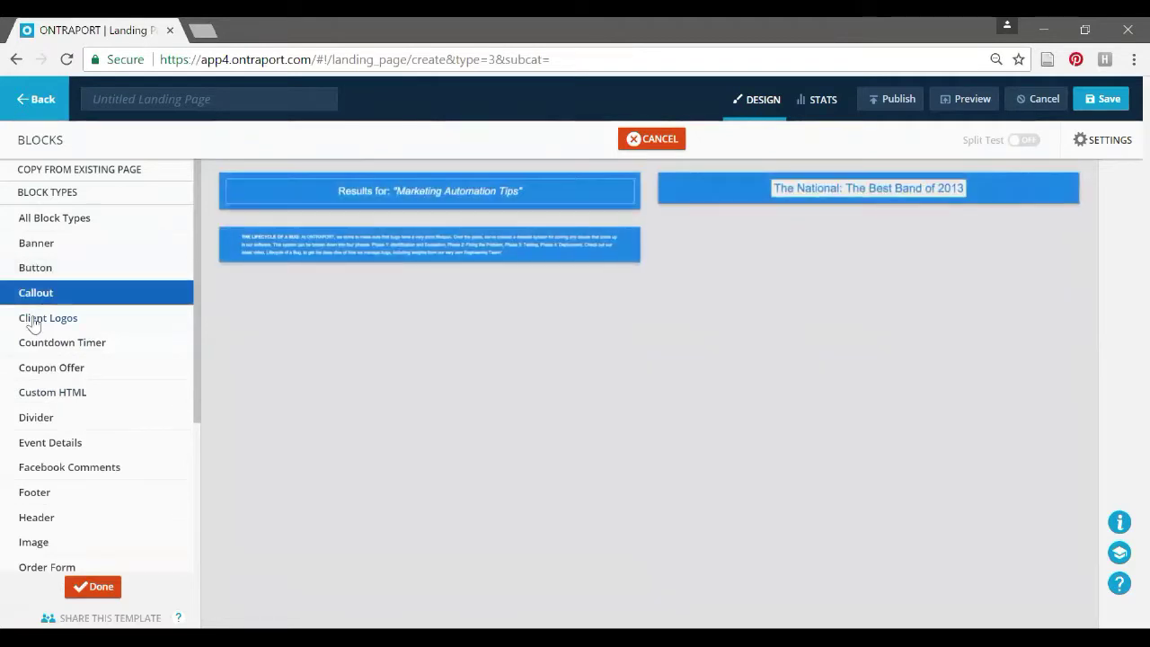
left_click(34, 320)
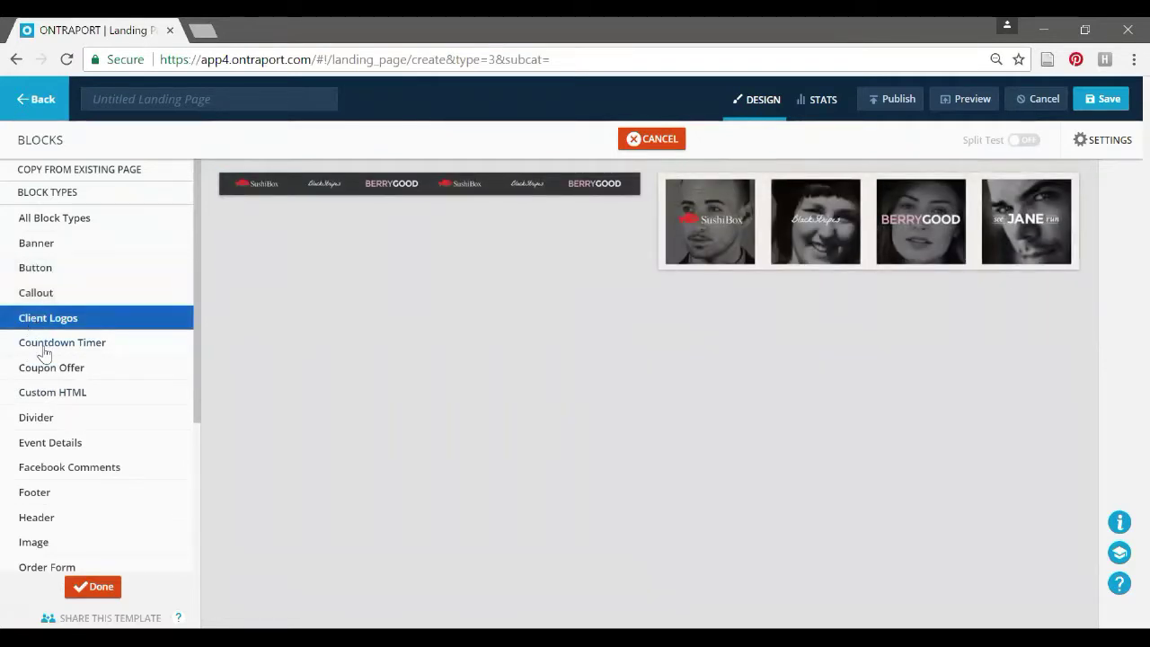
left_click(44, 350)
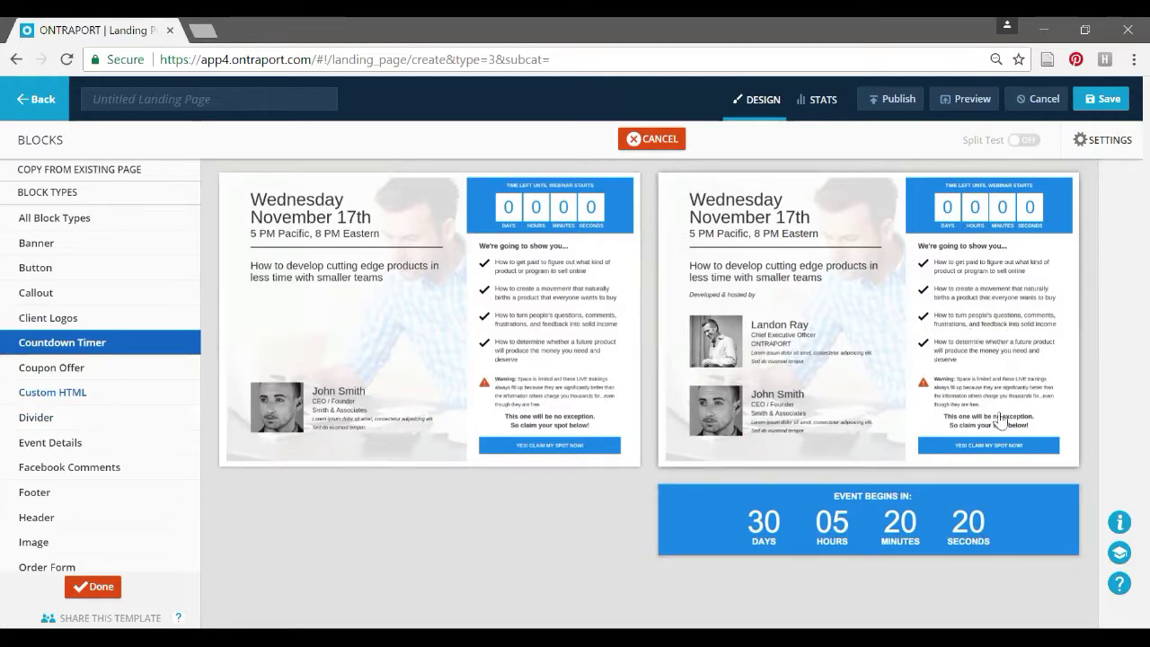
left_click(73, 373)
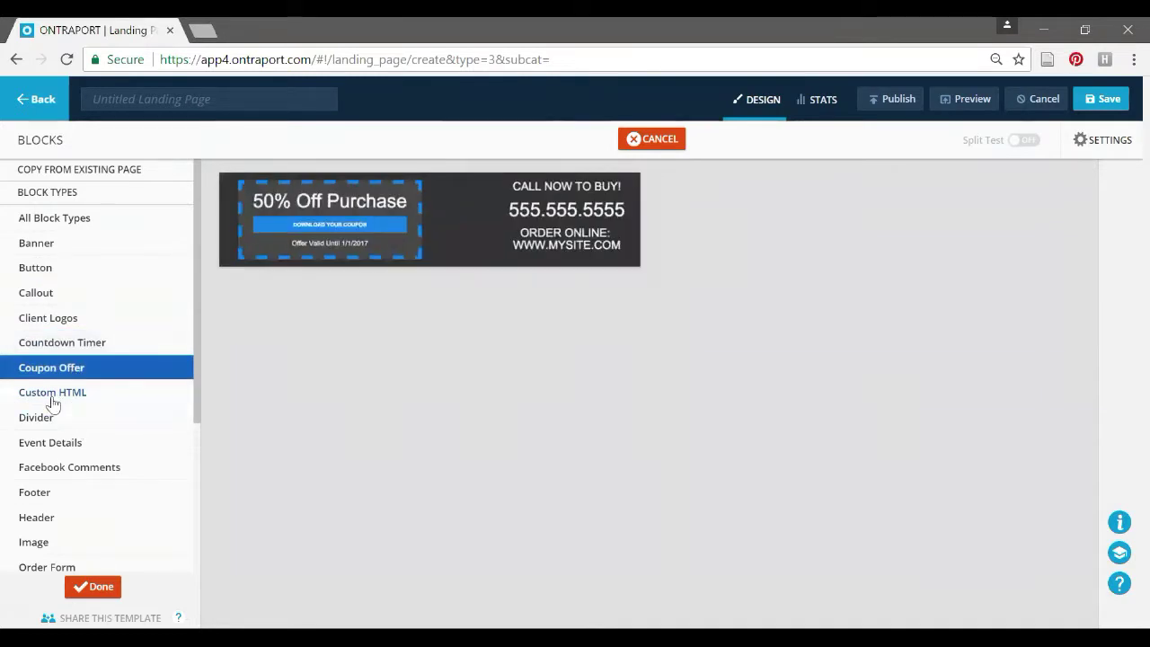
Look through the Custom HTML, Divider, Event Details, Facebook Comments and Footer block designs
left_click(37, 397)
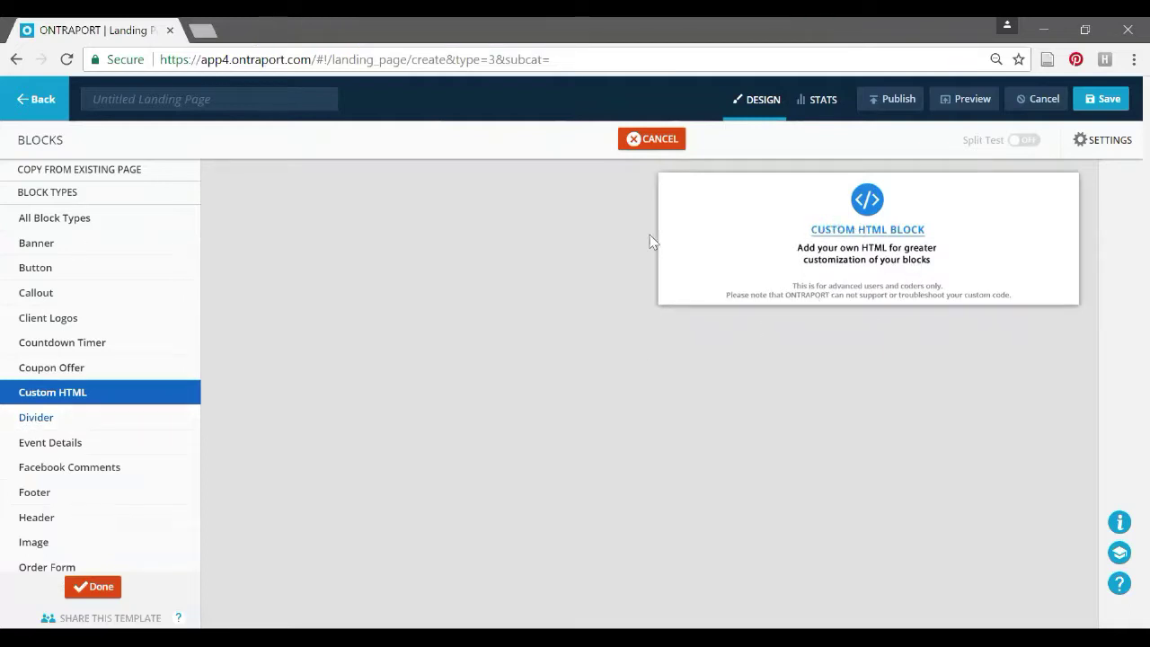
left_click(36, 418)
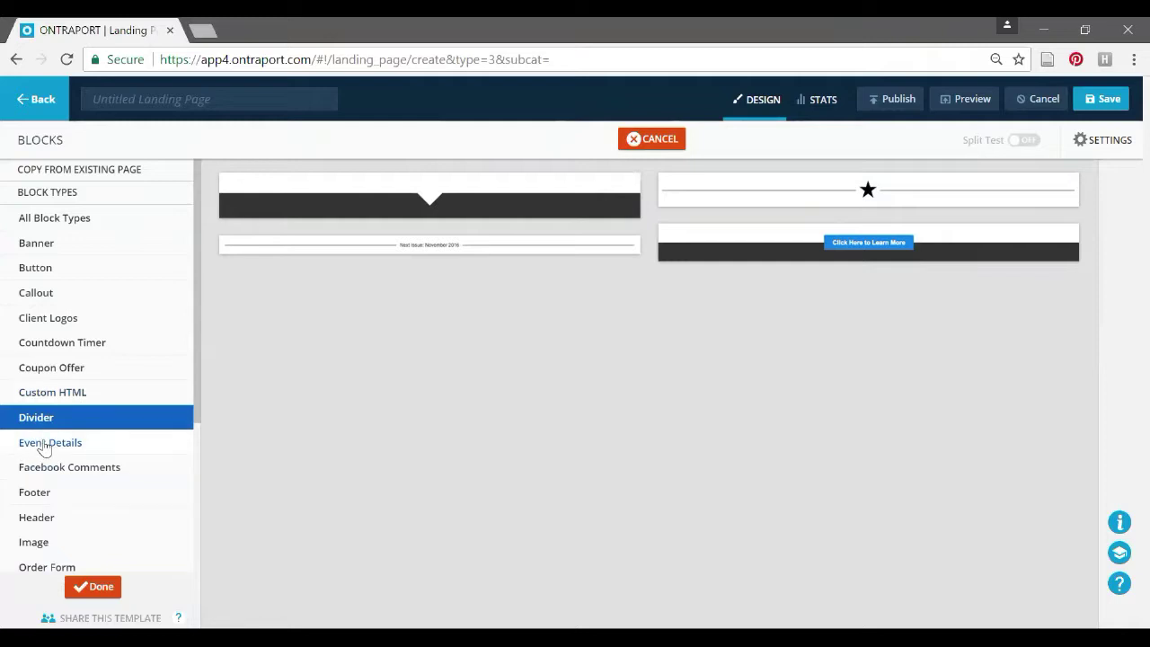
left_click(45, 446)
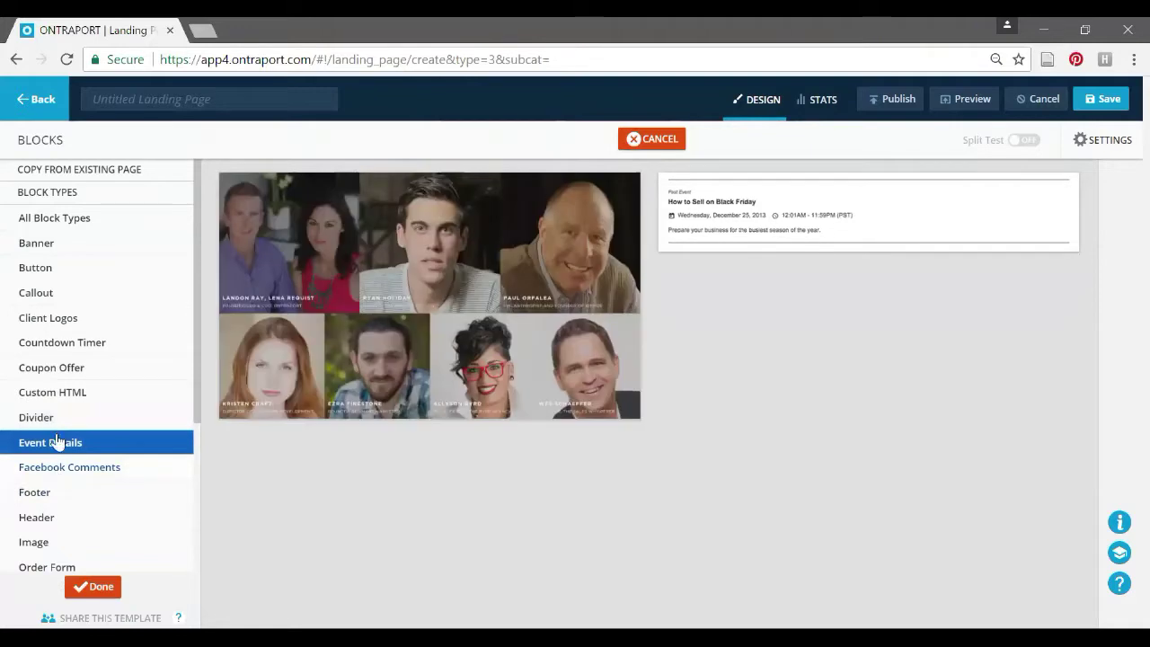
left_click(51, 422)
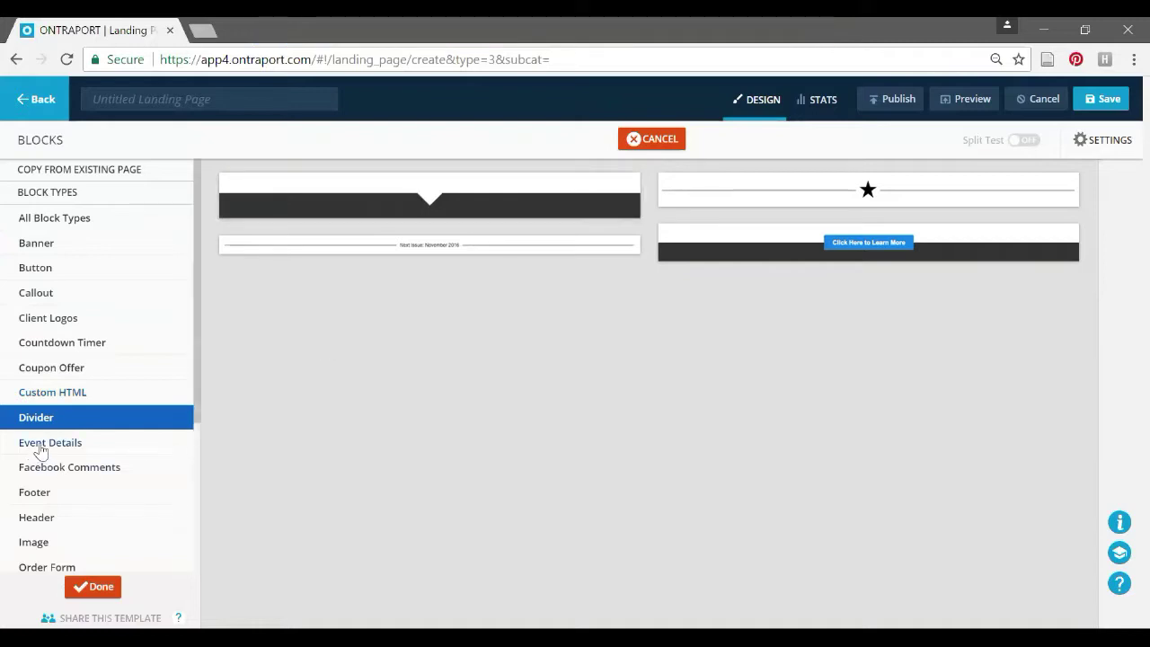
left_click(47, 477)
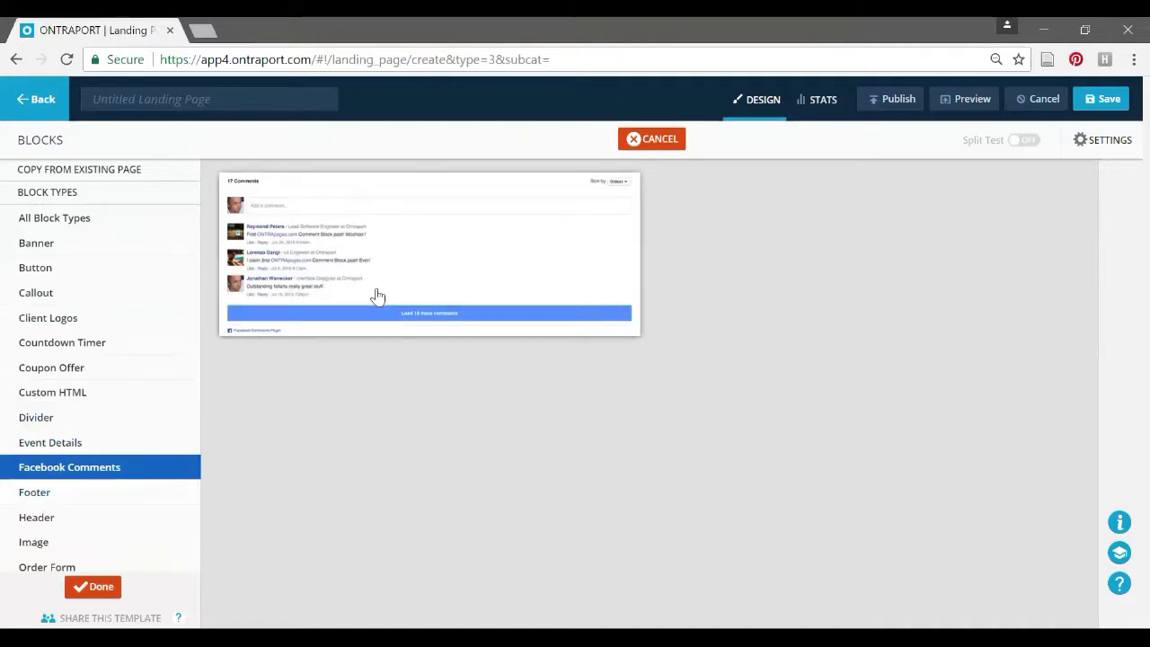
left_click(43, 497)
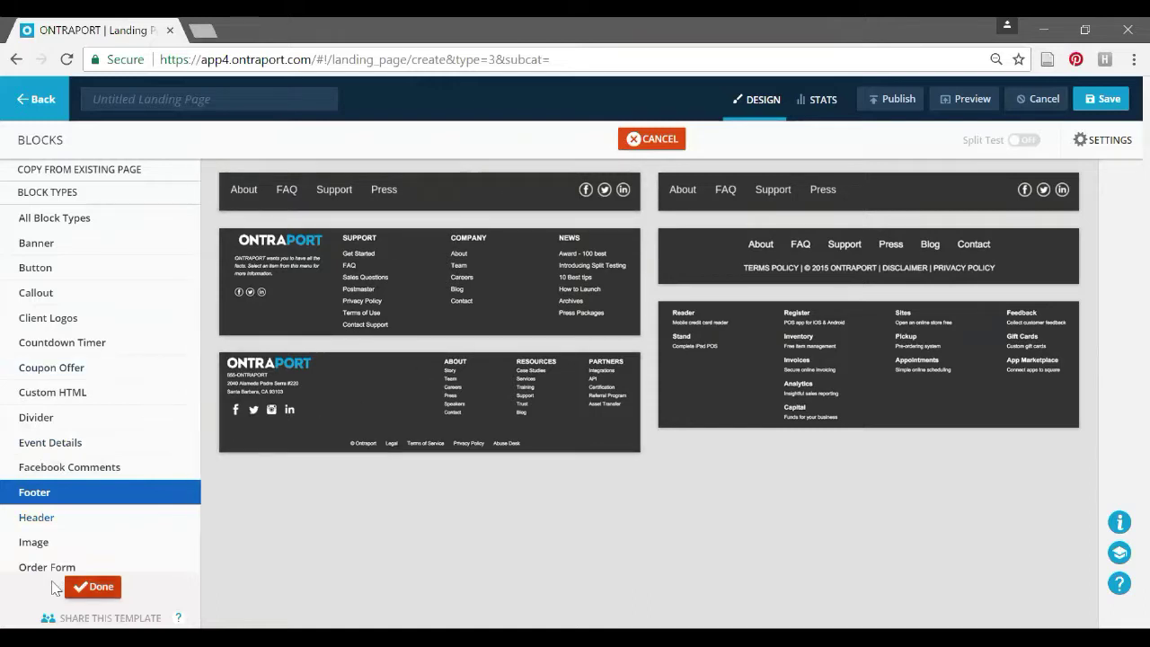
Look briefly at the Header and Image block types and examine the Order Form block designs in full
left_click(36, 518)
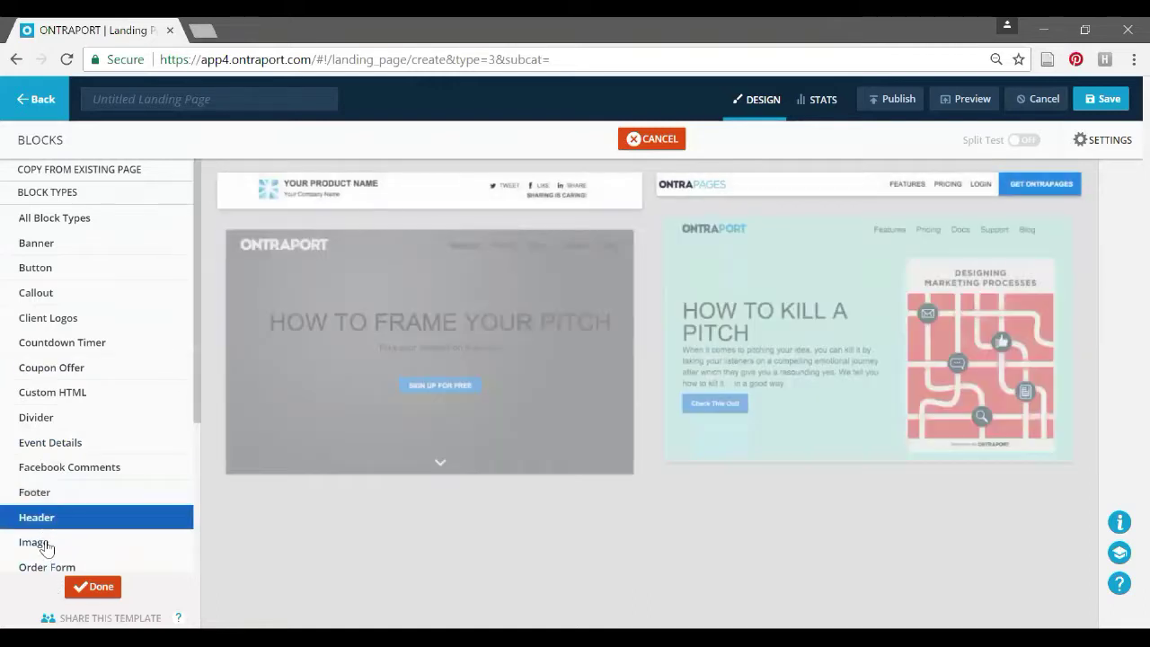
left_click(35, 543)
left_click(38, 568)
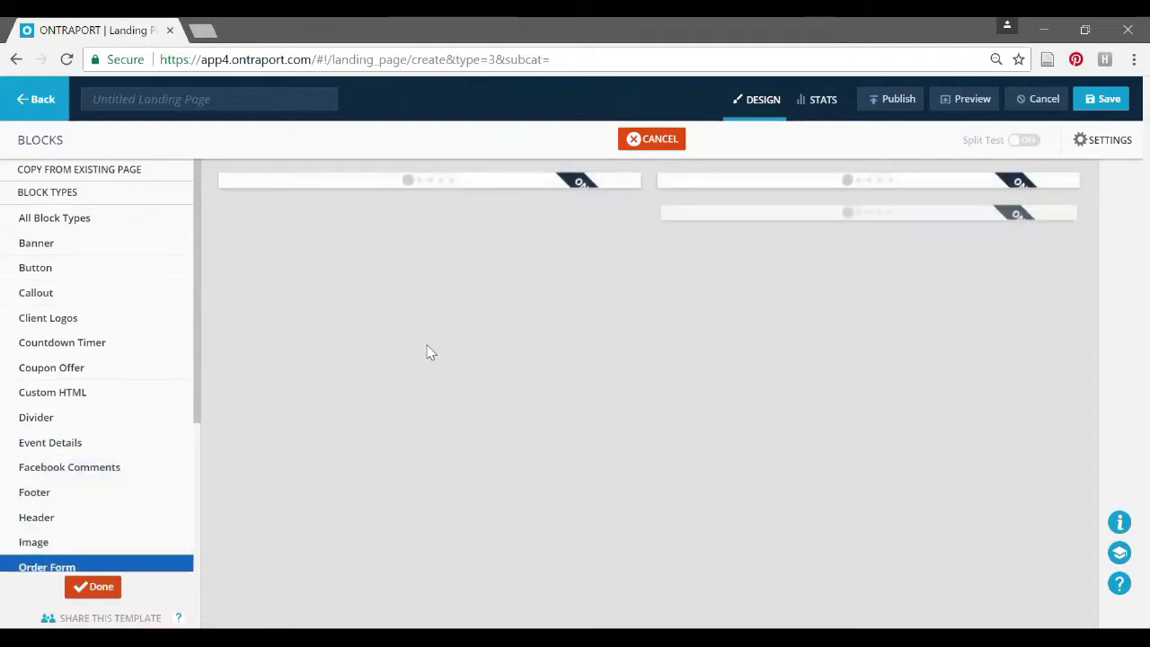
scroll(165, 377, "down", 2)
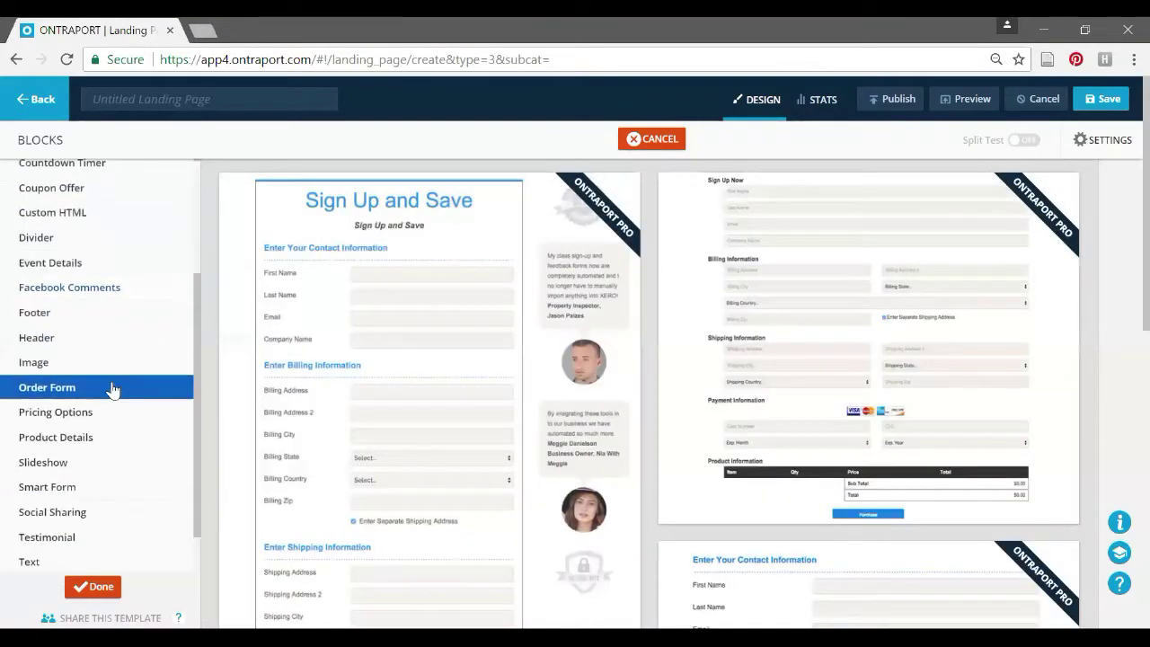
scroll(610, 319, "down", 7)
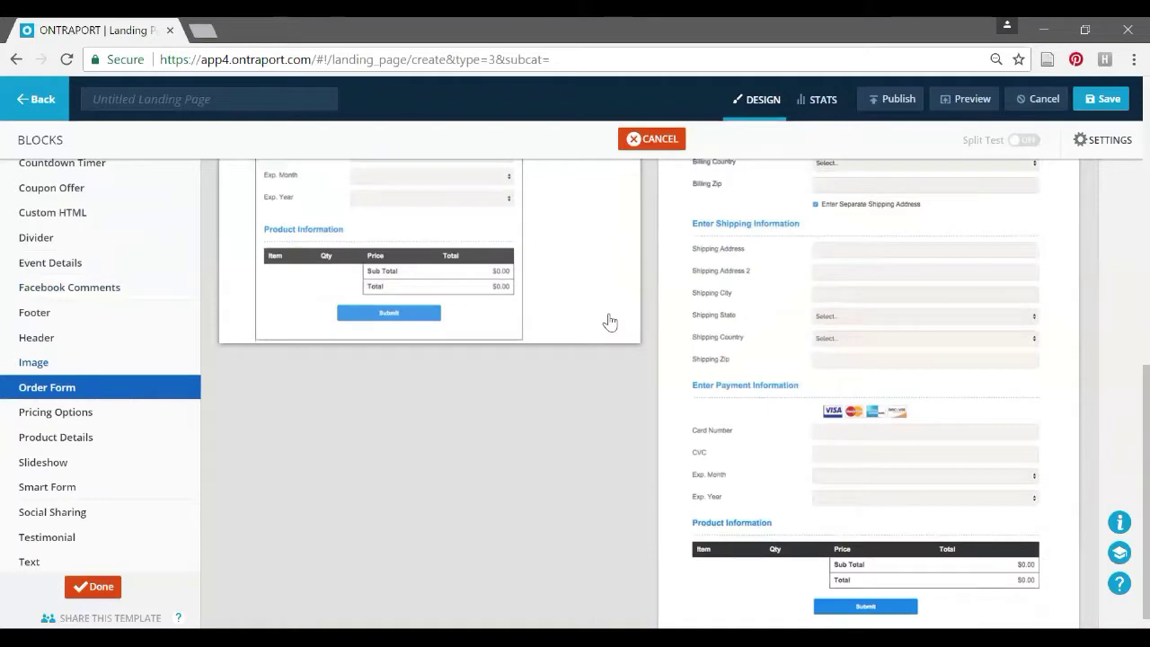
scroll(611, 326, "down", 4)
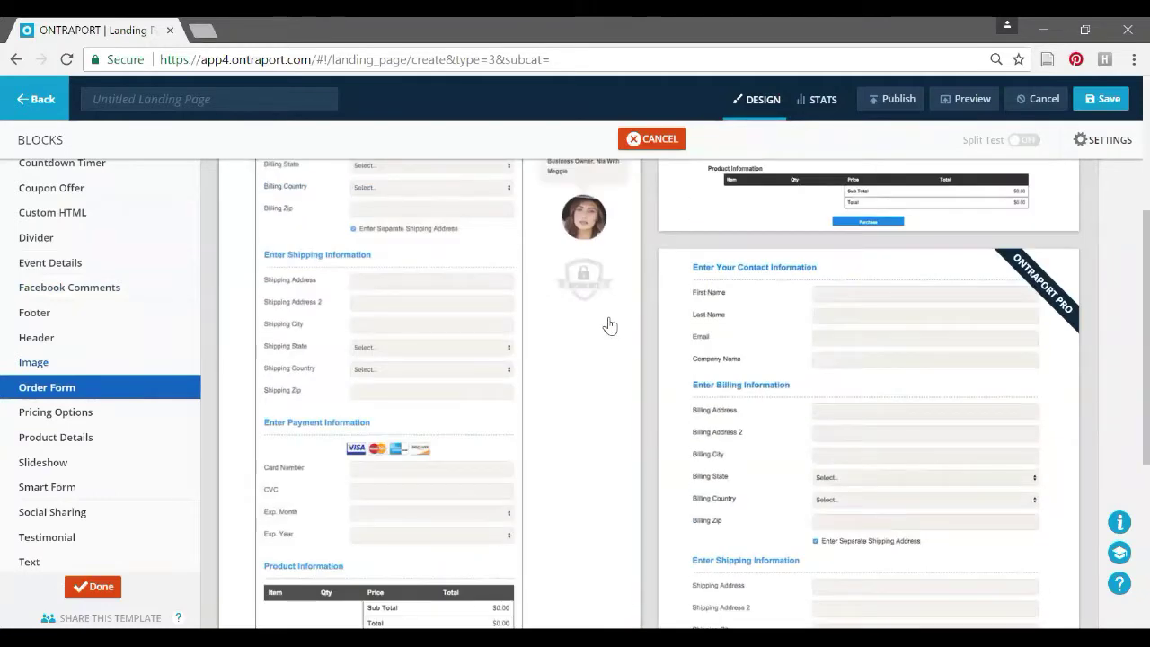
scroll(610, 325, "up", 3)
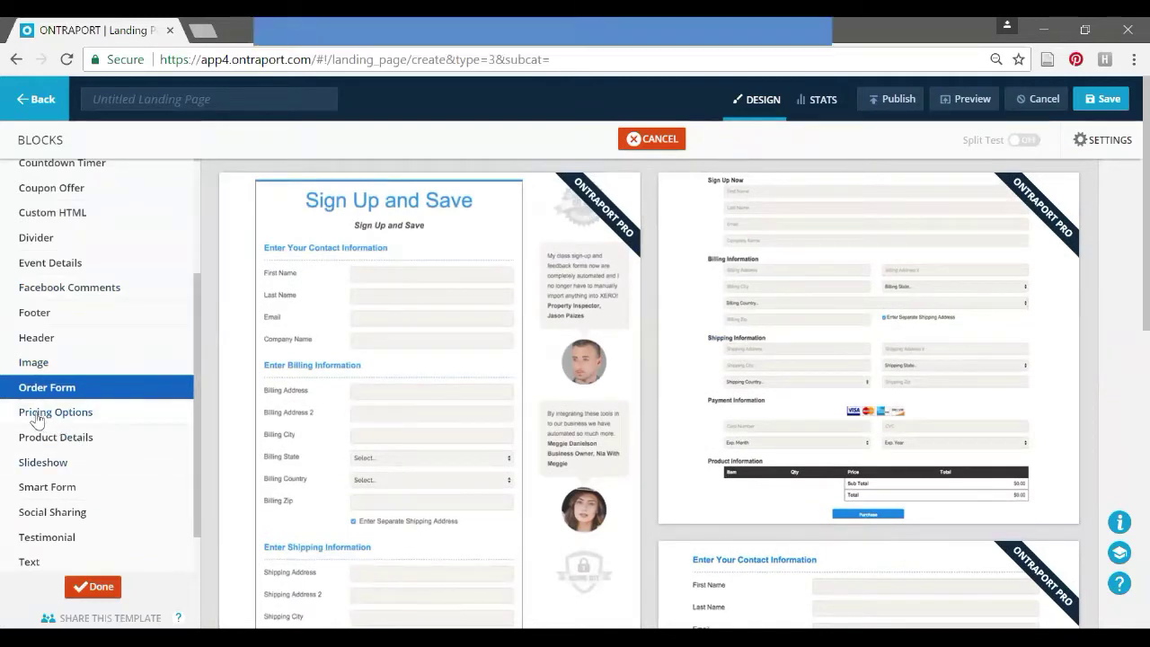
Examine the available Pricing Options block designs
left_click(37, 415)
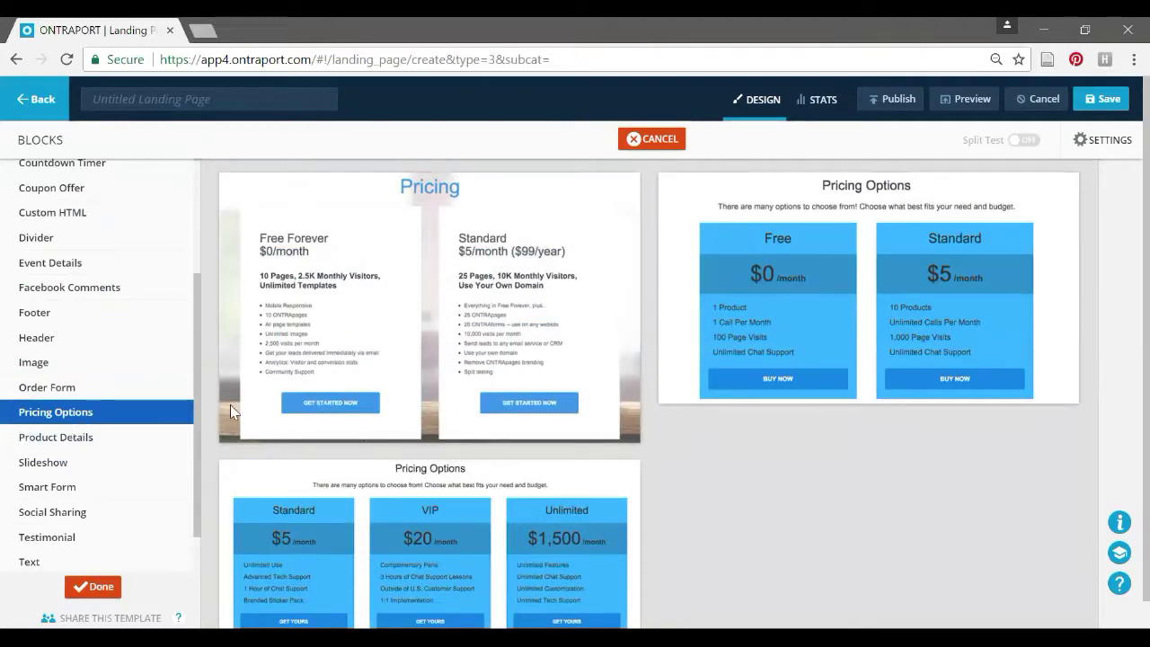
scroll(377, 482, "down", 1)
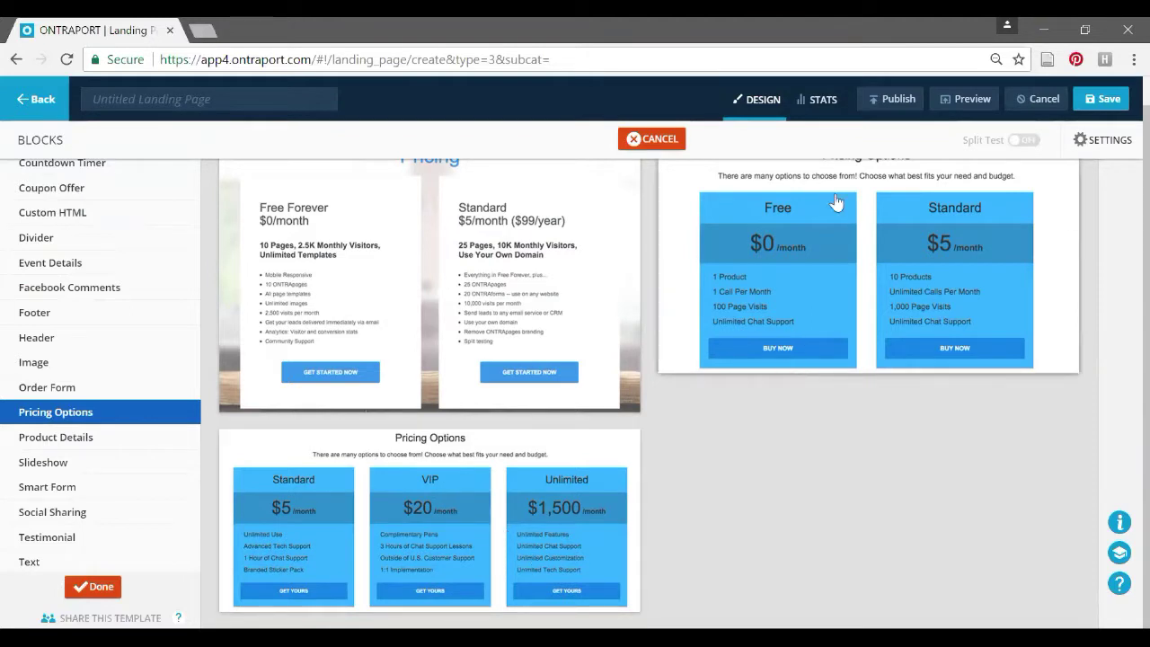
scroll(503, 329, "up", 1)
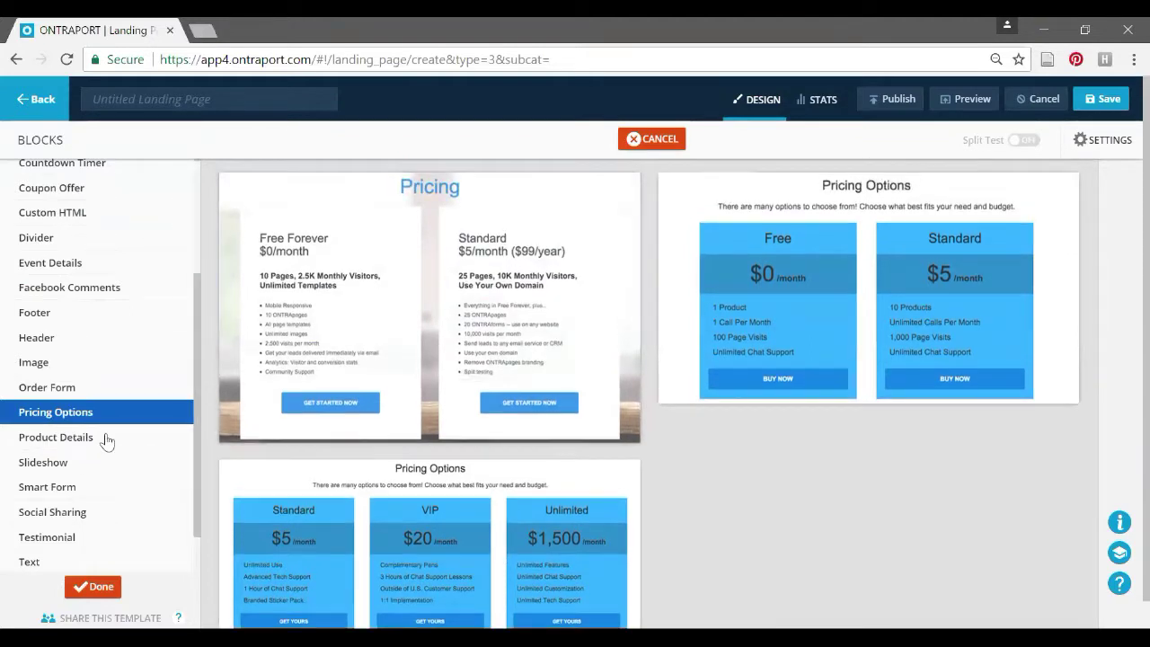
Examine the Product Details block designs, including the checklist, feature icon and image collage layouts
left_click(56, 439)
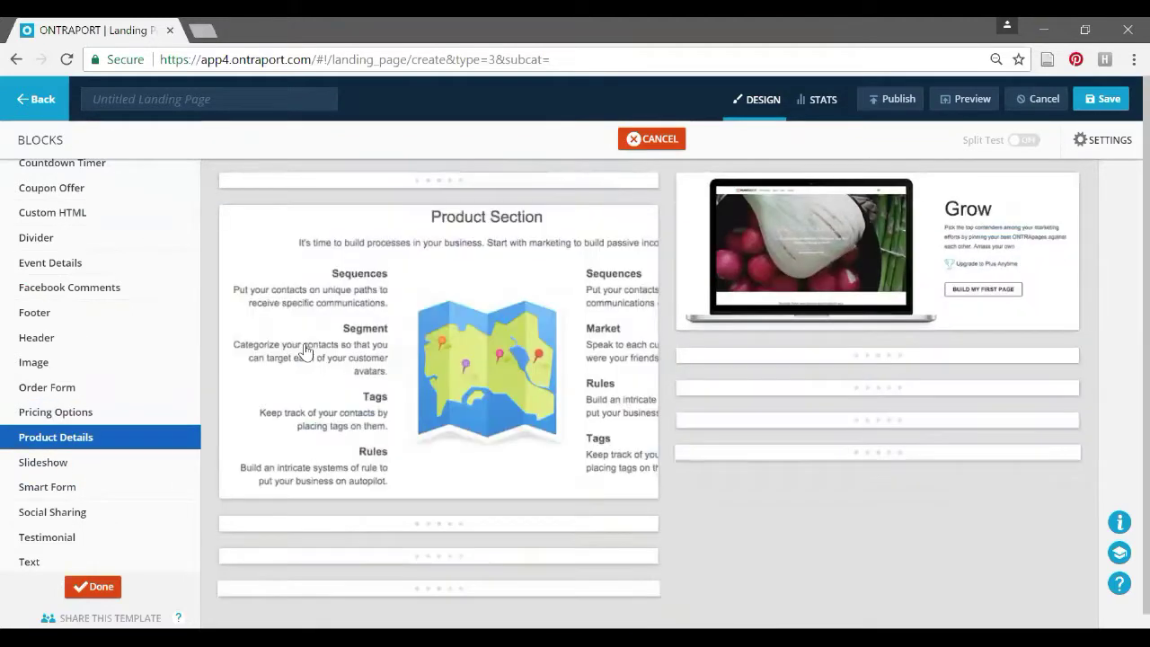
scroll(614, 327, "down", 10)
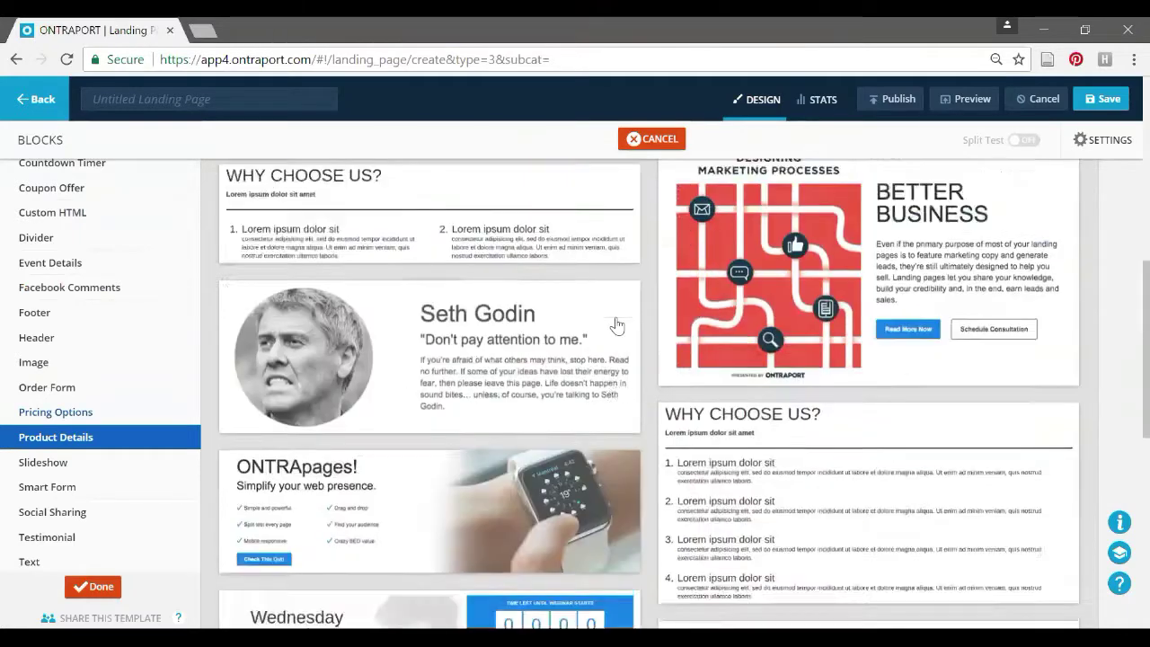
scroll(616, 325, "up", 5)
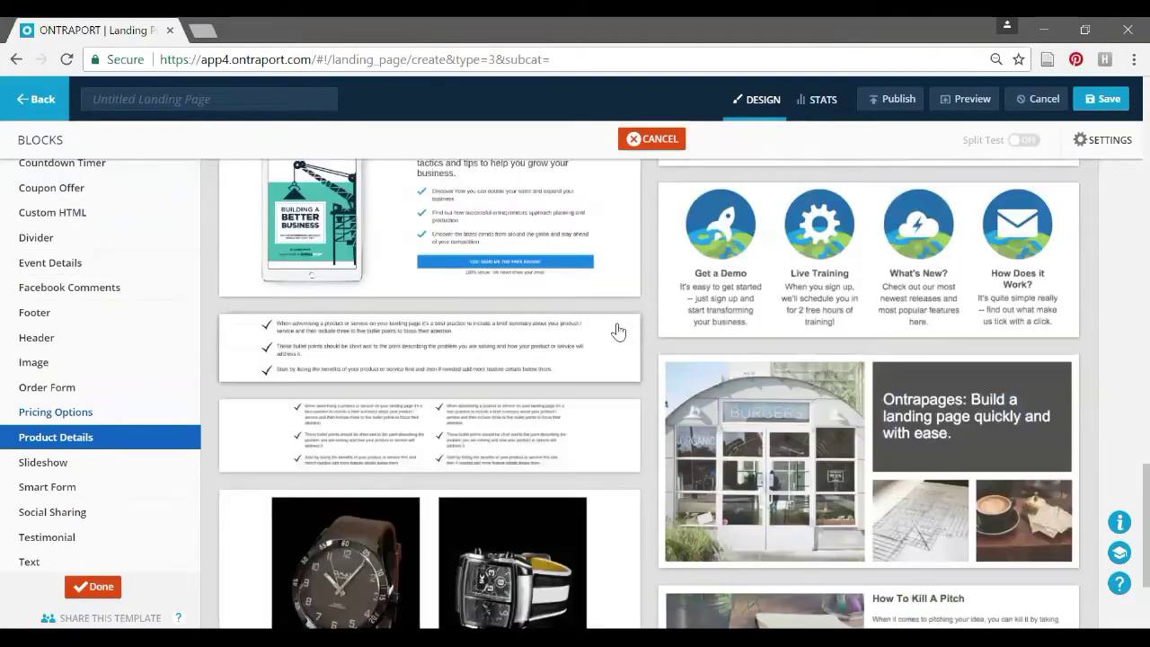
scroll(608, 321, "up", 2)
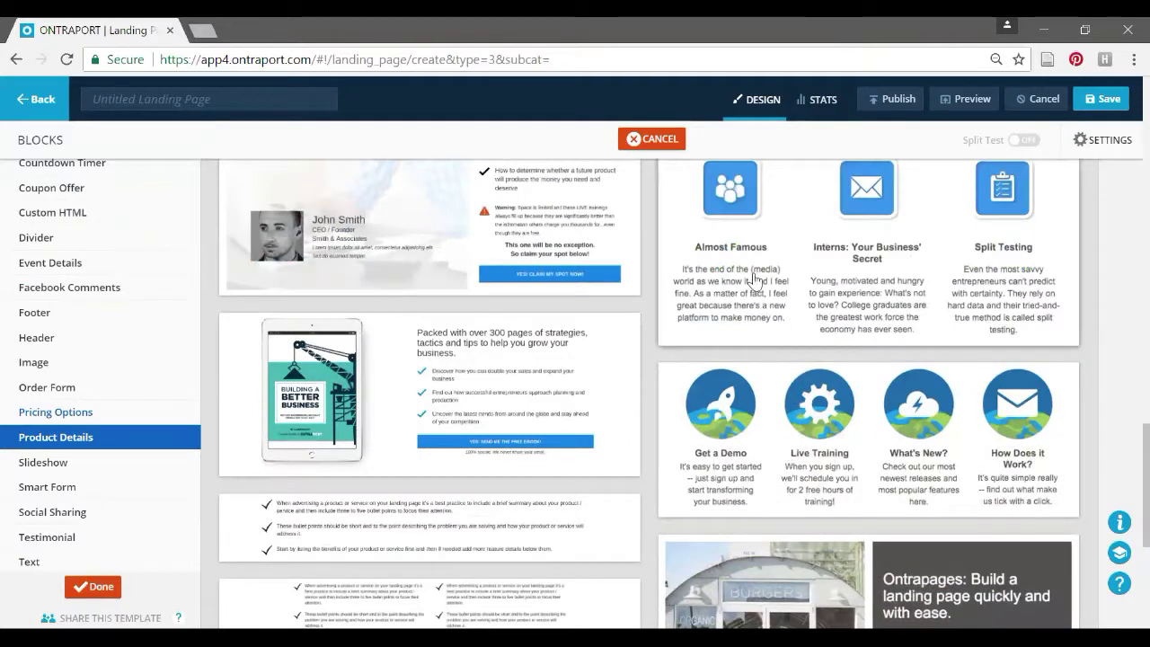
scroll(759, 324, "up", 2)
scroll(755, 287, "down", 5)
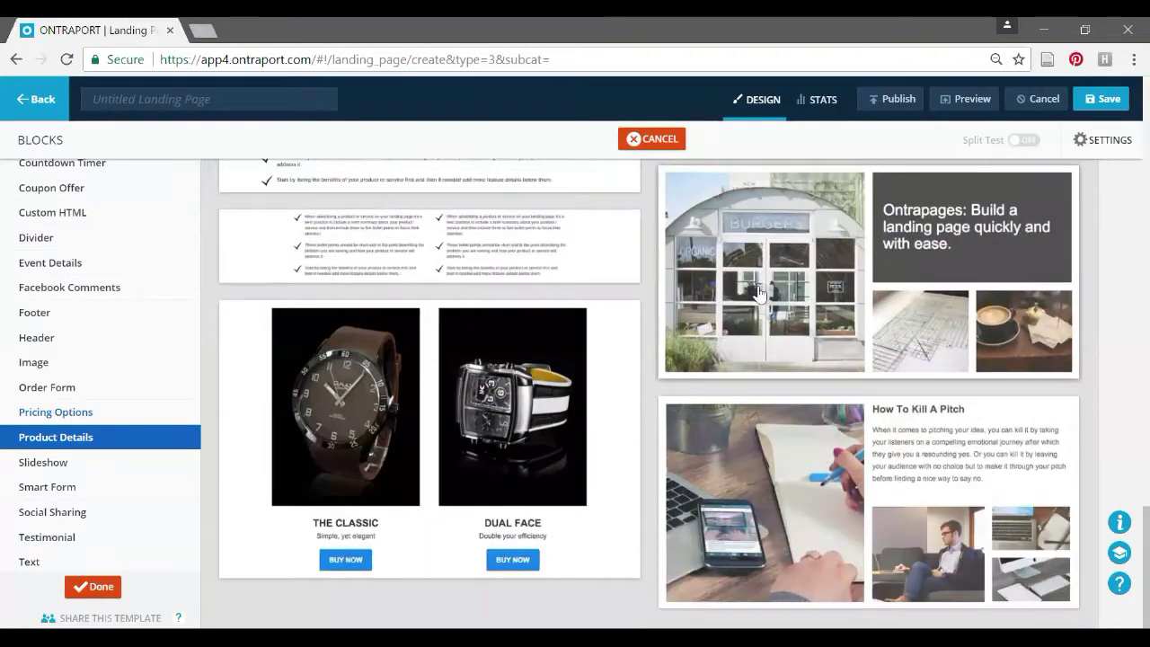
scroll(760, 300, "up", 1)
scroll(760, 300, "up", 5)
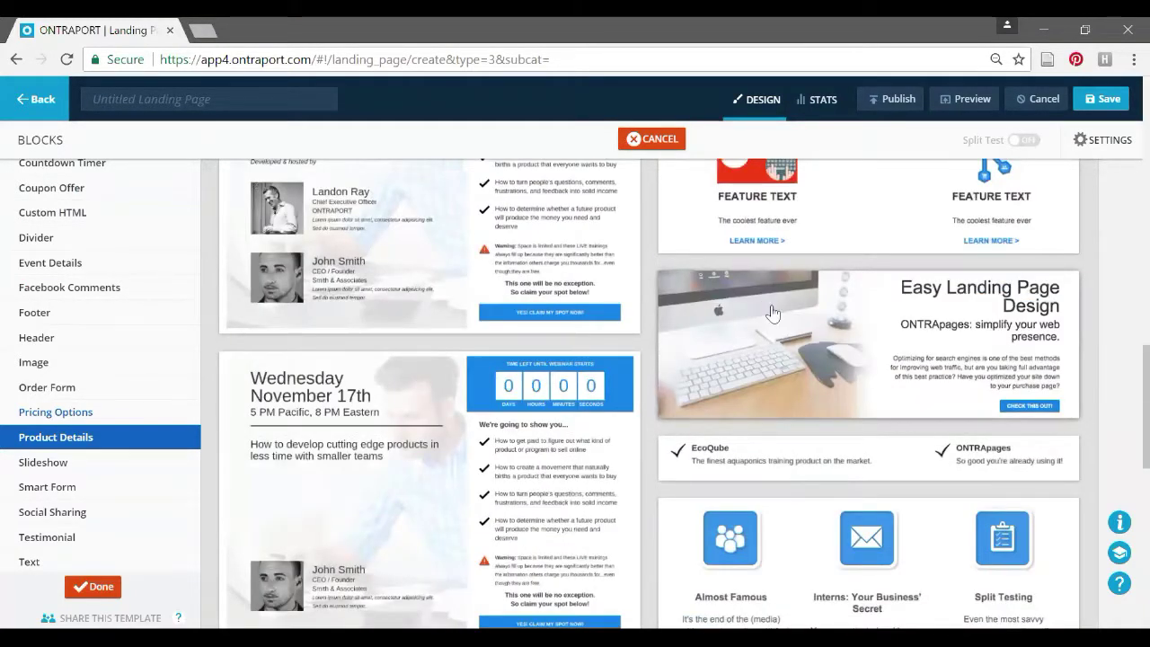
scroll(869, 443, "down", 3)
scroll(870, 443, "down", 1)
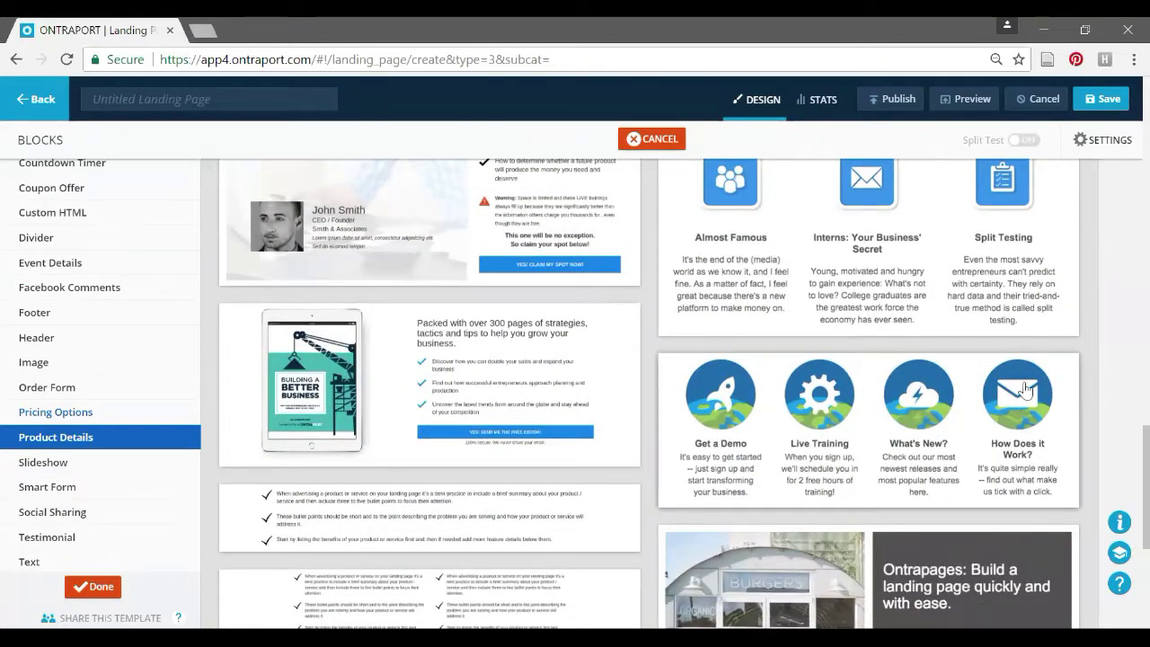
Examine the Slideshow, Smart Form and Social Sharing block designs, going through the whole set of form layouts
left_click(51, 464)
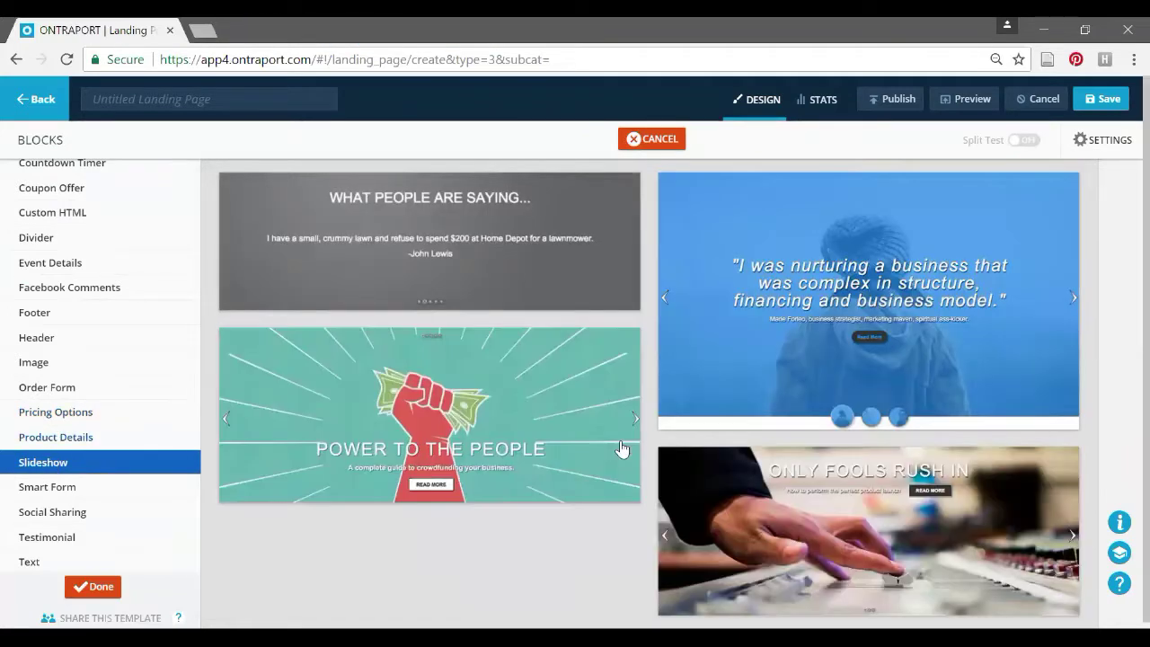
left_click(49, 489)
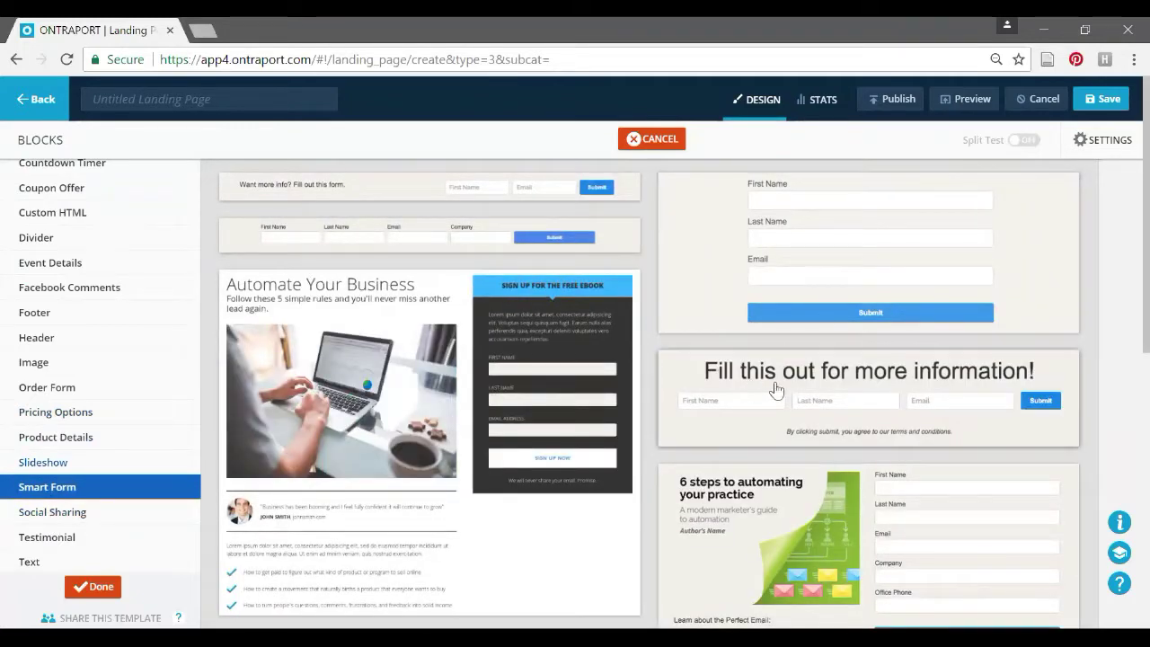
scroll(813, 510, "down", 3)
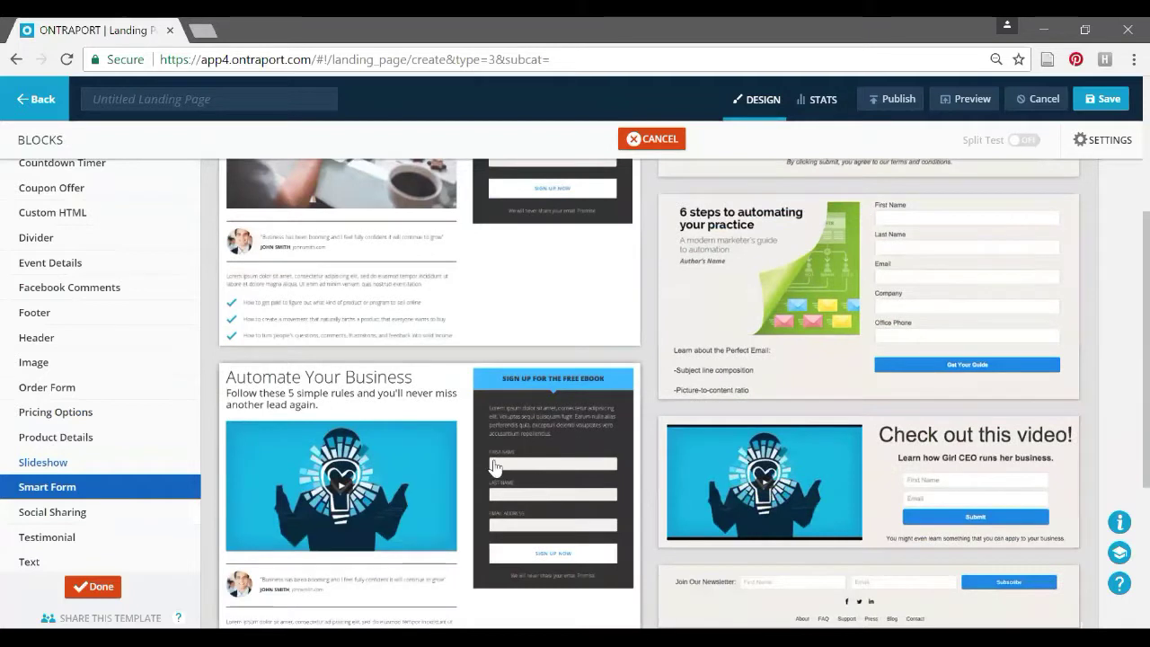
scroll(450, 468, "down", 3)
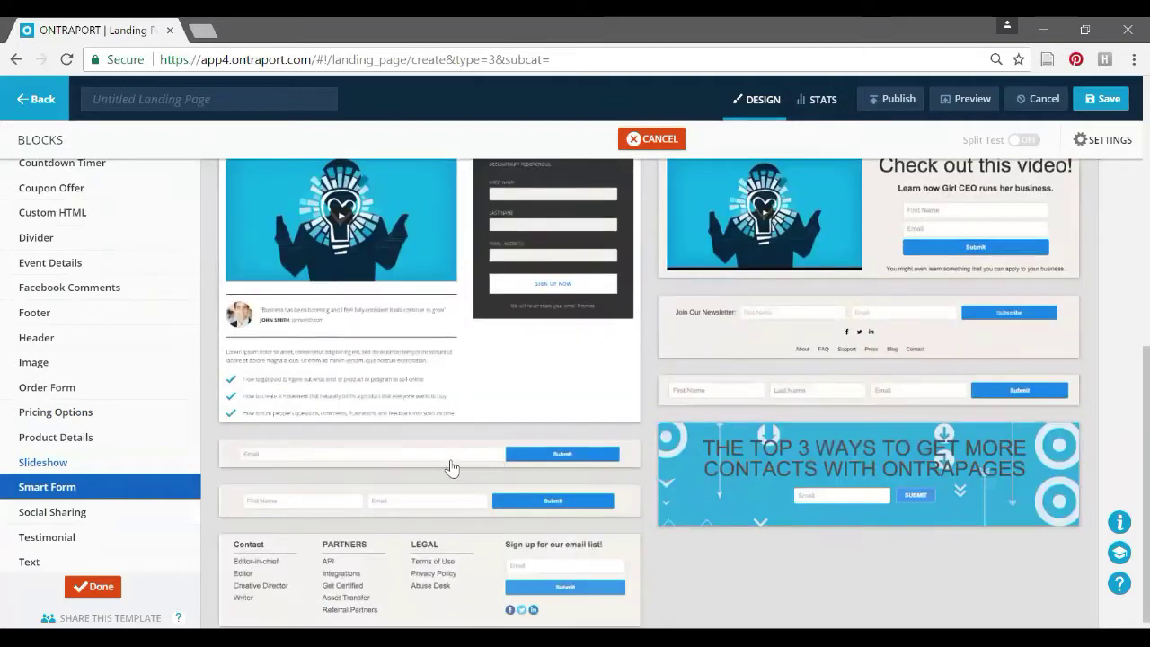
scroll(458, 539, "down", 1)
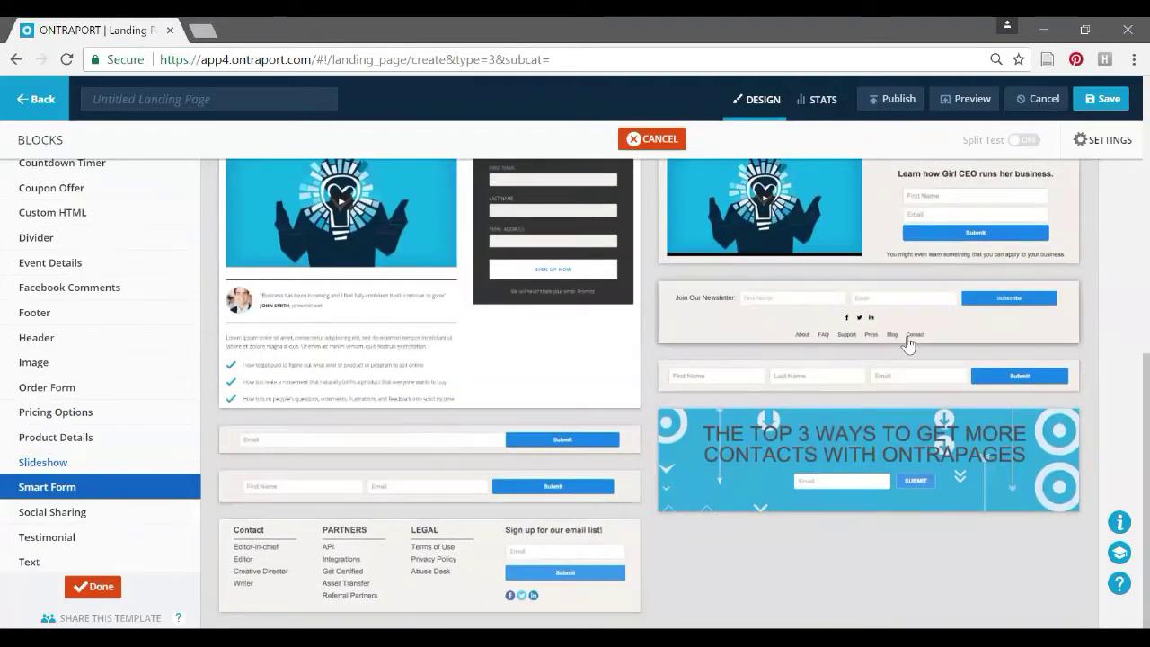
scroll(449, 359, "up", 6)
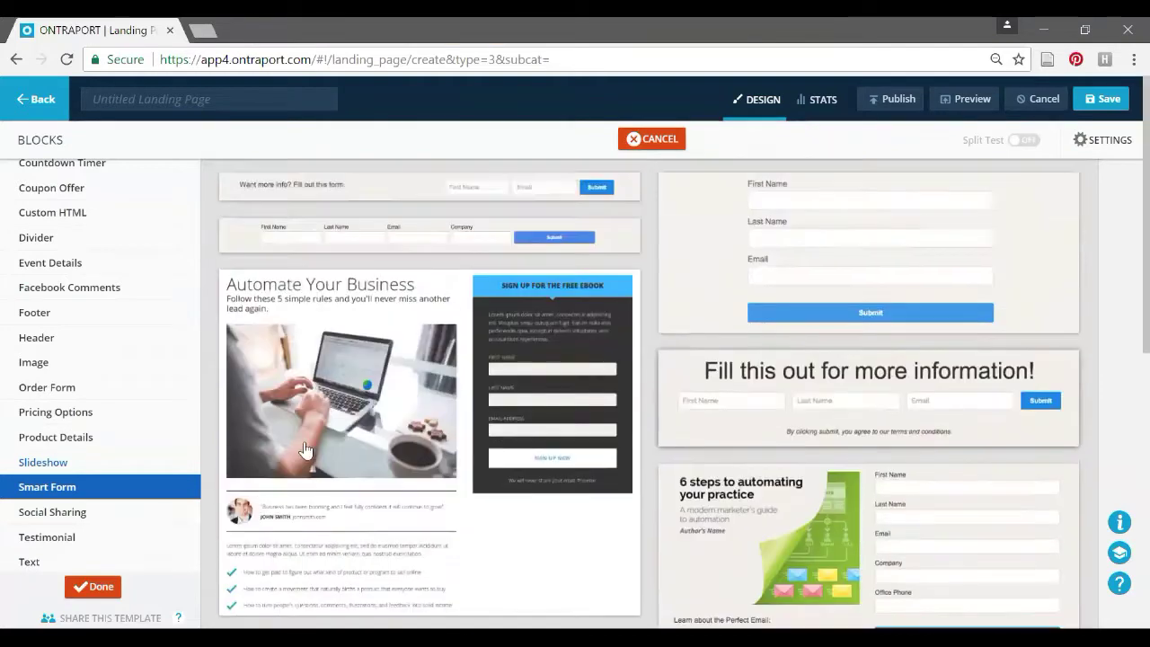
left_click(54, 512)
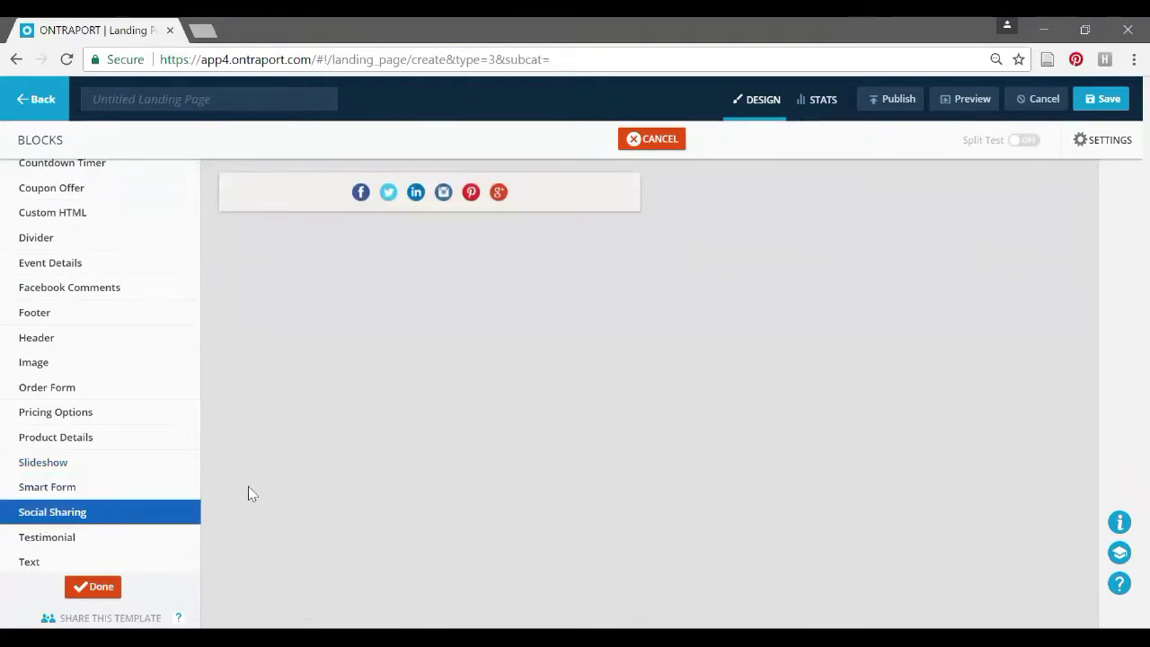
Examine the Testimonial block designs, including the quote, slider and team portrait layouts
left_click(56, 538)
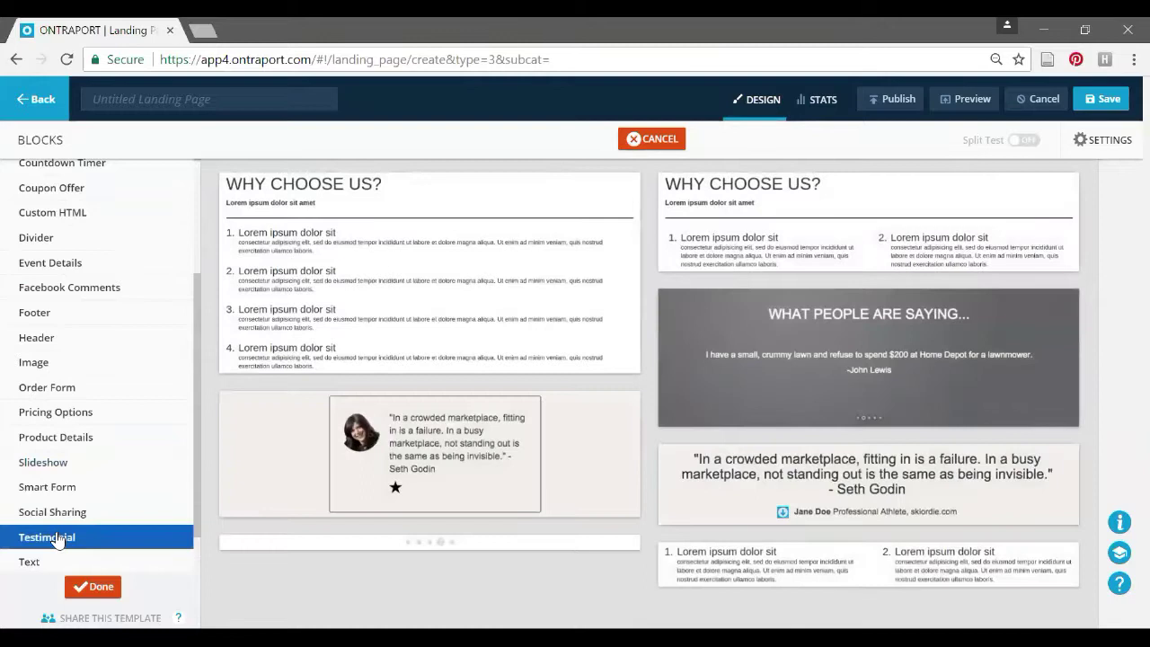
scroll(543, 580, "down", 2)
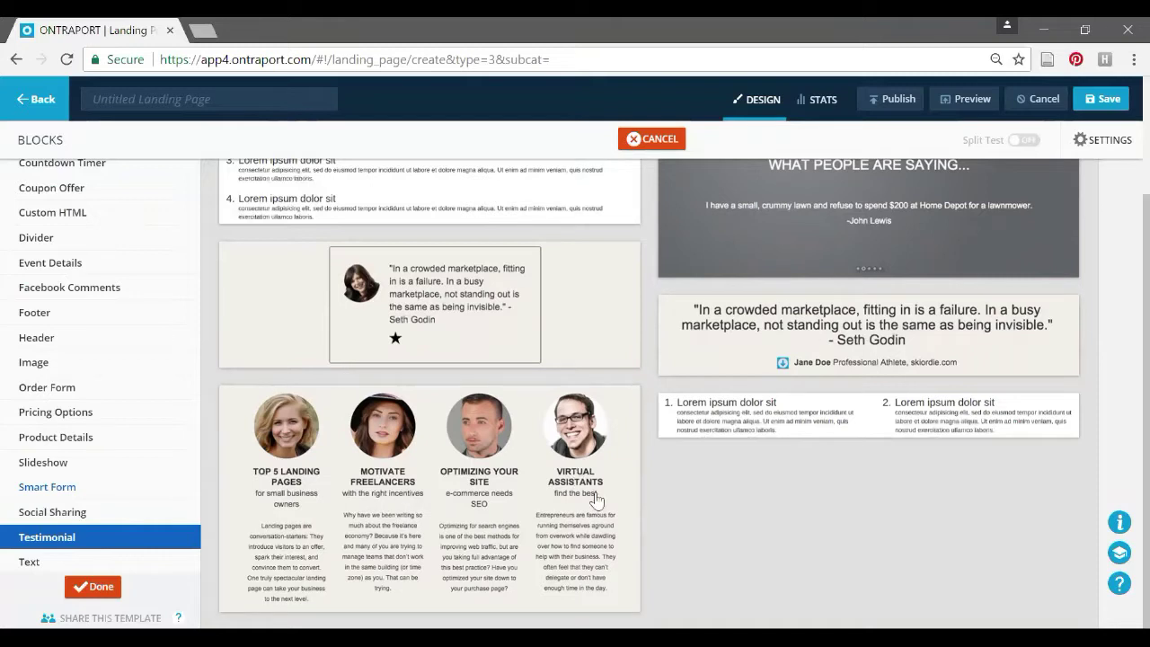
scroll(710, 460, "up", 2)
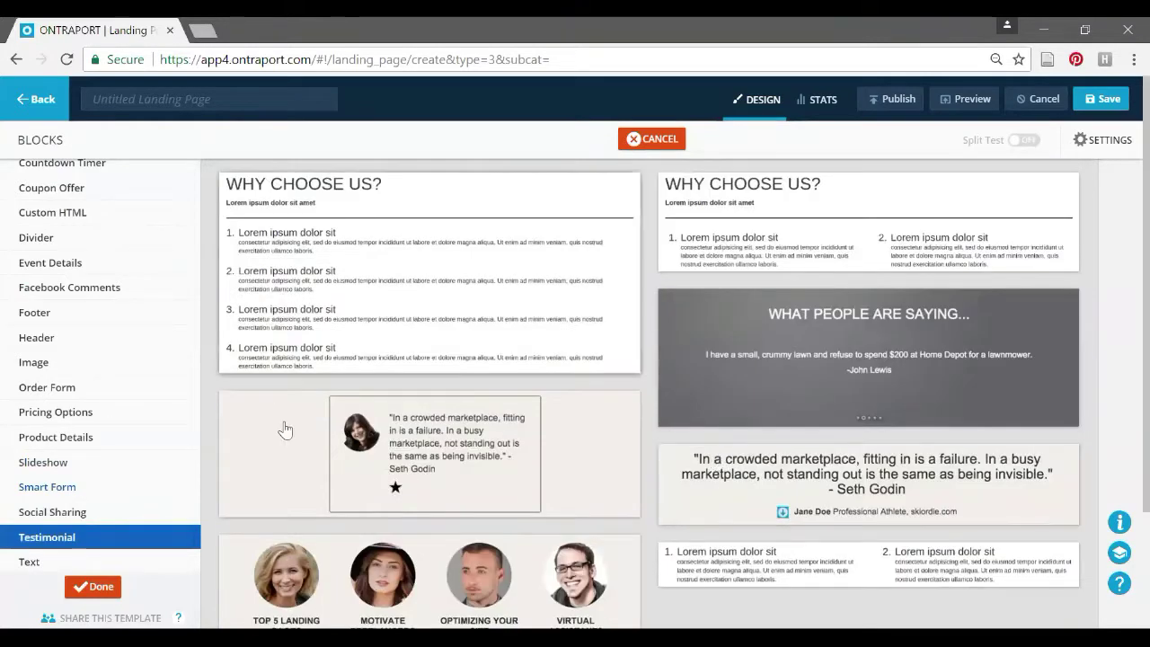
Examine the full set of Text block designs, including the list, article, feature, blog post and call-to-action layouts
left_click(38, 564)
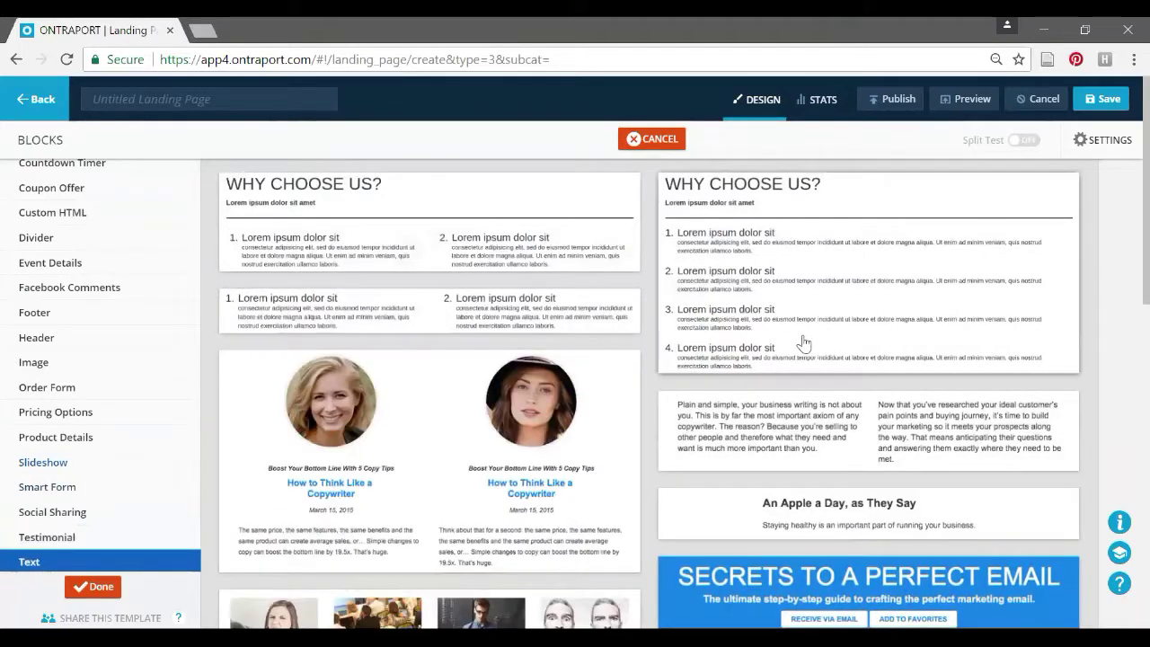
scroll(802, 344, "down", 2)
scroll(802, 346, "down", 2)
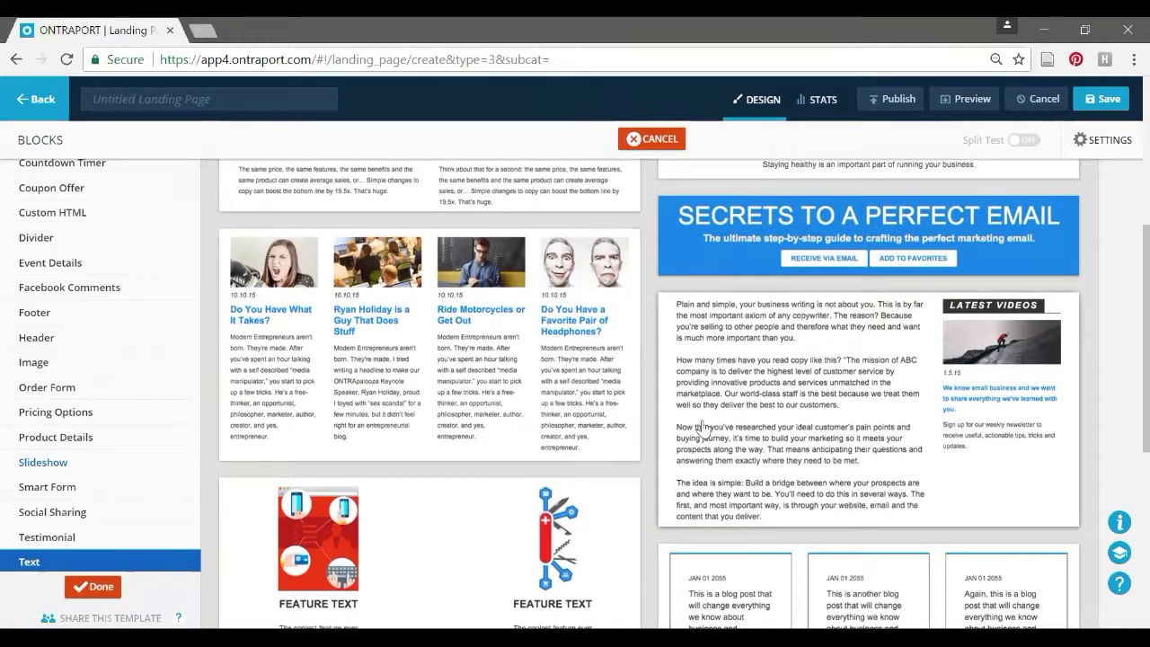
scroll(570, 377, "down", 2)
scroll(346, 223, "up", 2)
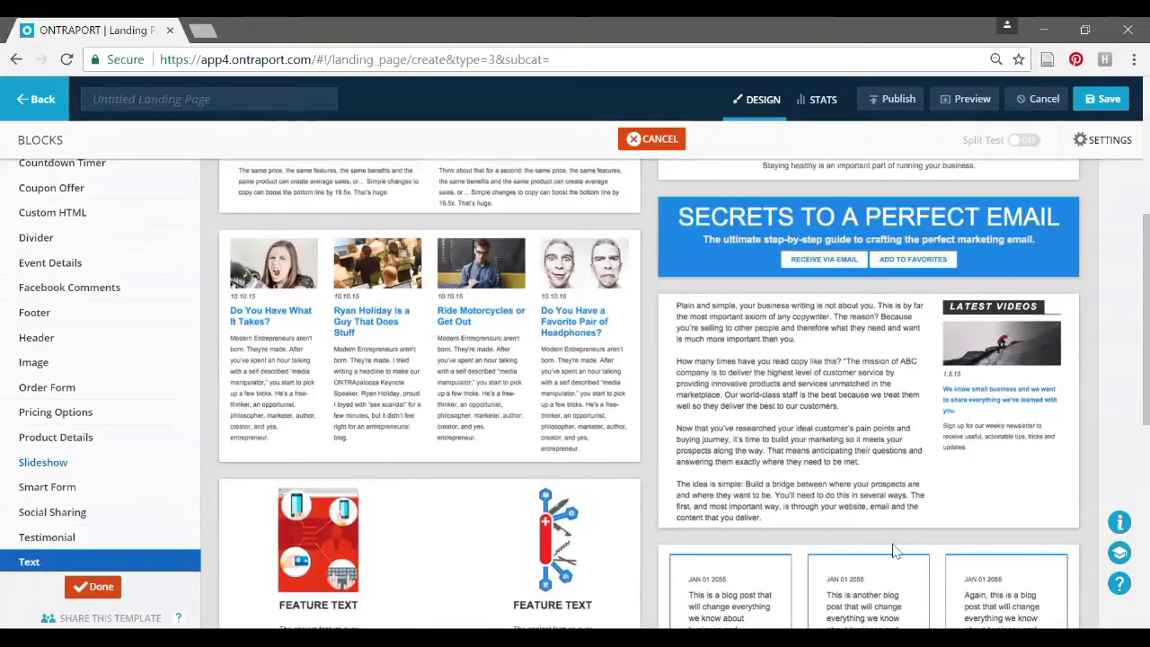
scroll(890, 549, "down", 2)
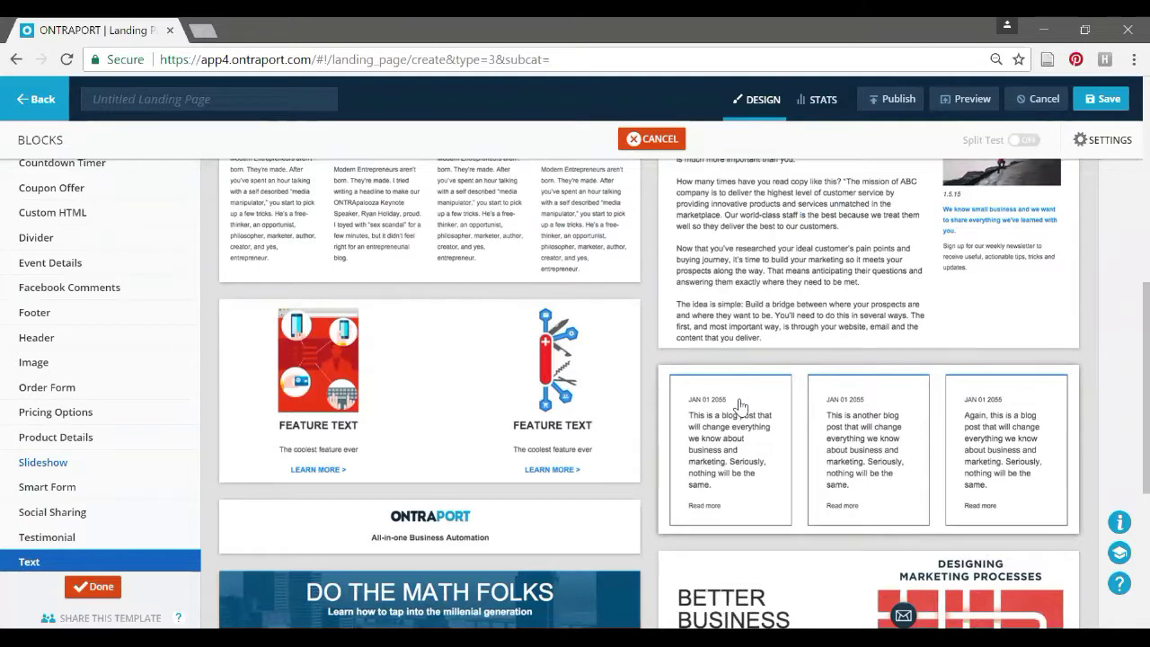
scroll(742, 404, "down", 2)
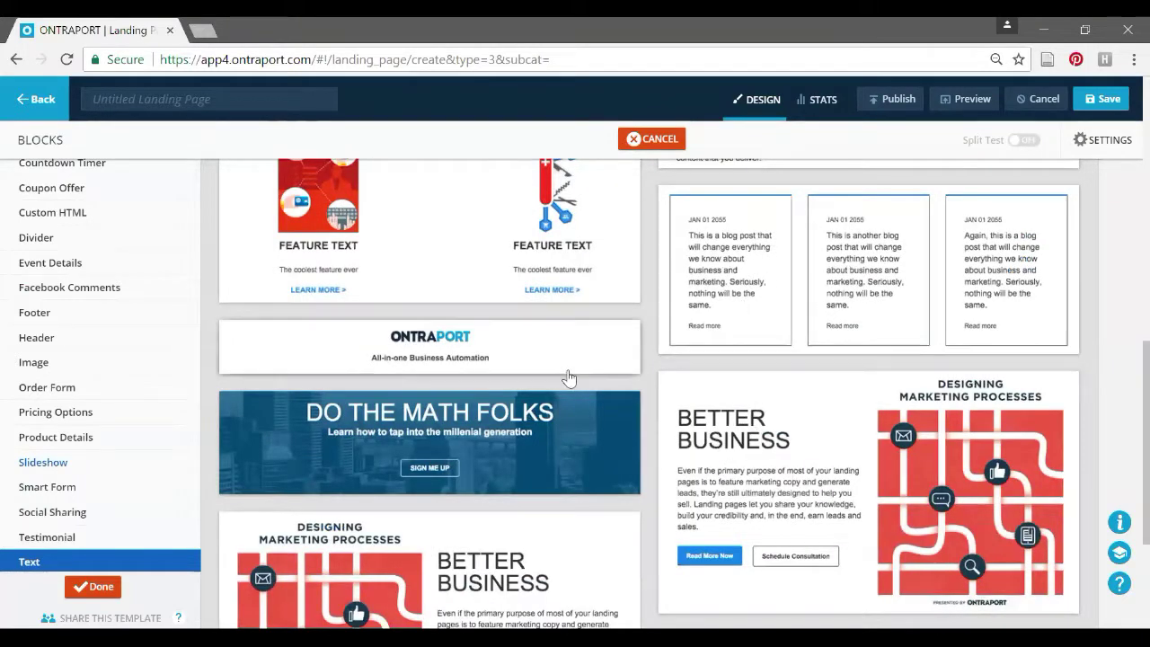
scroll(566, 380, "down", 2)
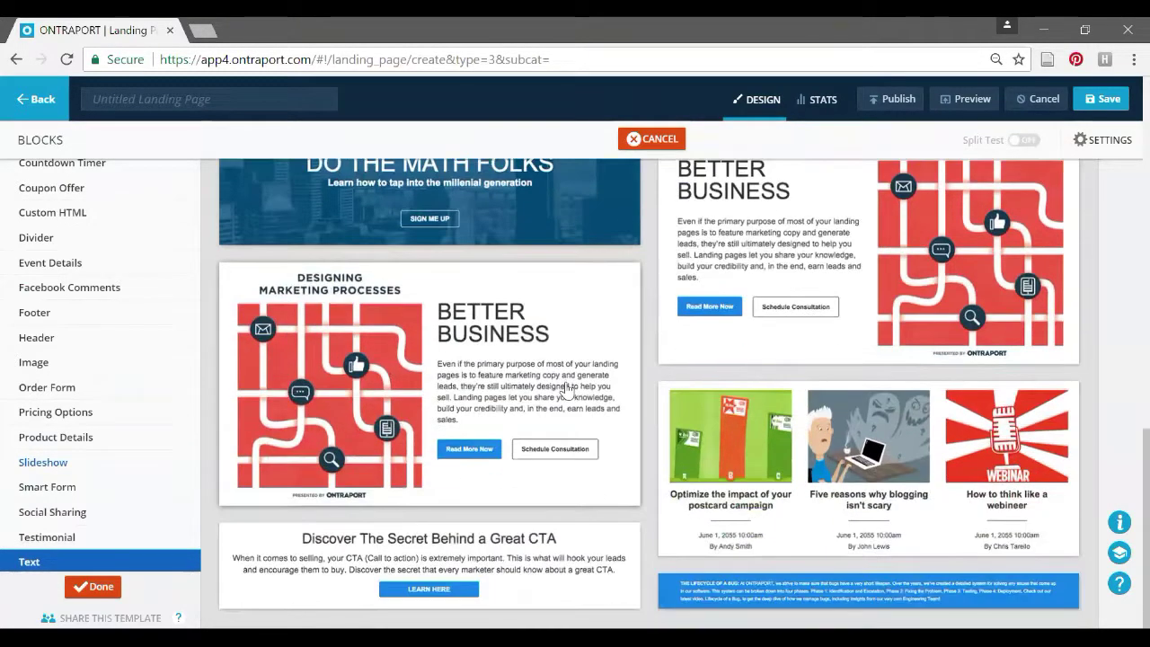
scroll(566, 379, "up", 4)
scroll(602, 430, "up", 4)
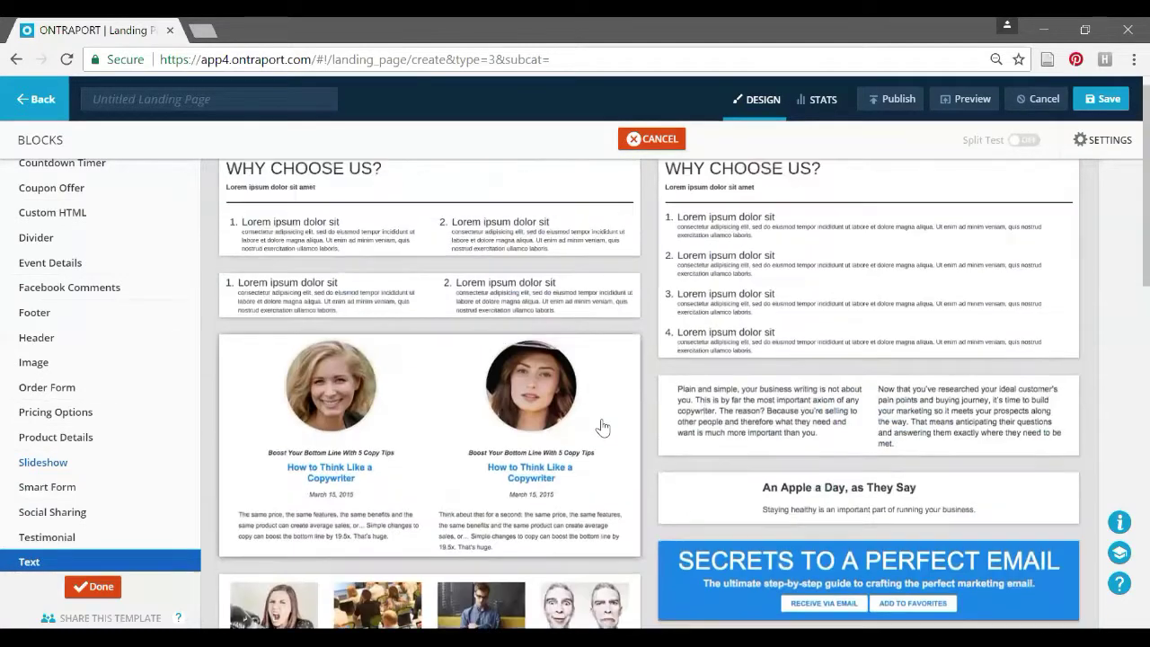
scroll(166, 468, "down", 1)
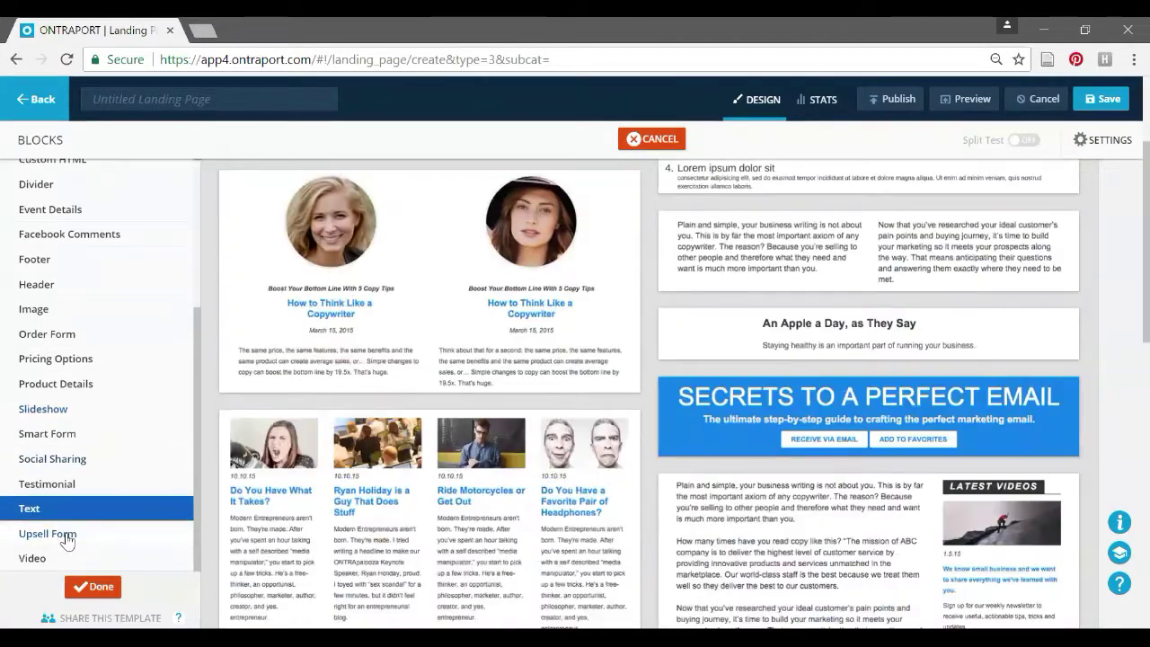
Examine the Upsell Form and Video block designs, and close the block library without adding a block
left_click(60, 533)
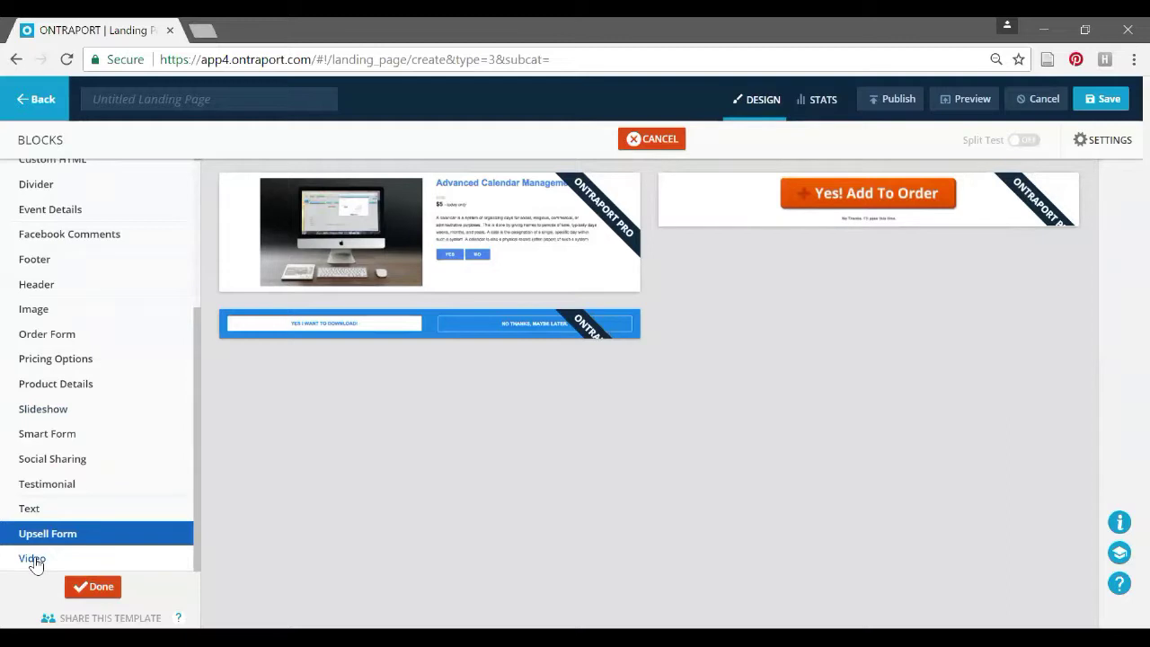
left_click(33, 559)
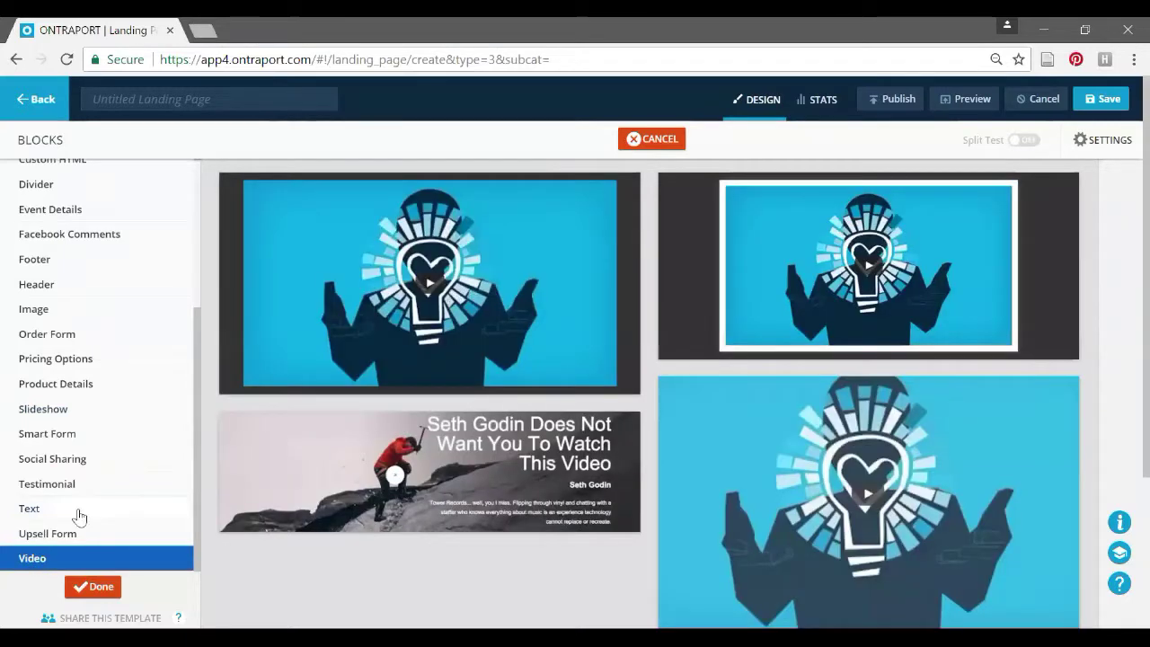
scroll(646, 377, "down", 2)
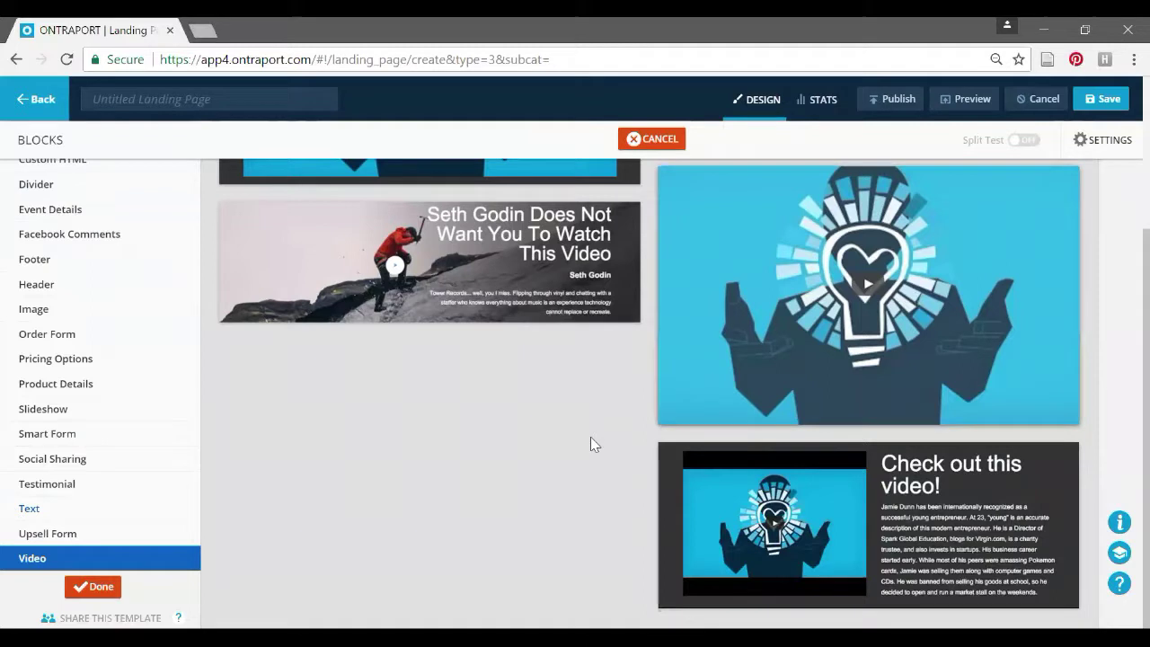
scroll(720, 375, "up", 2)
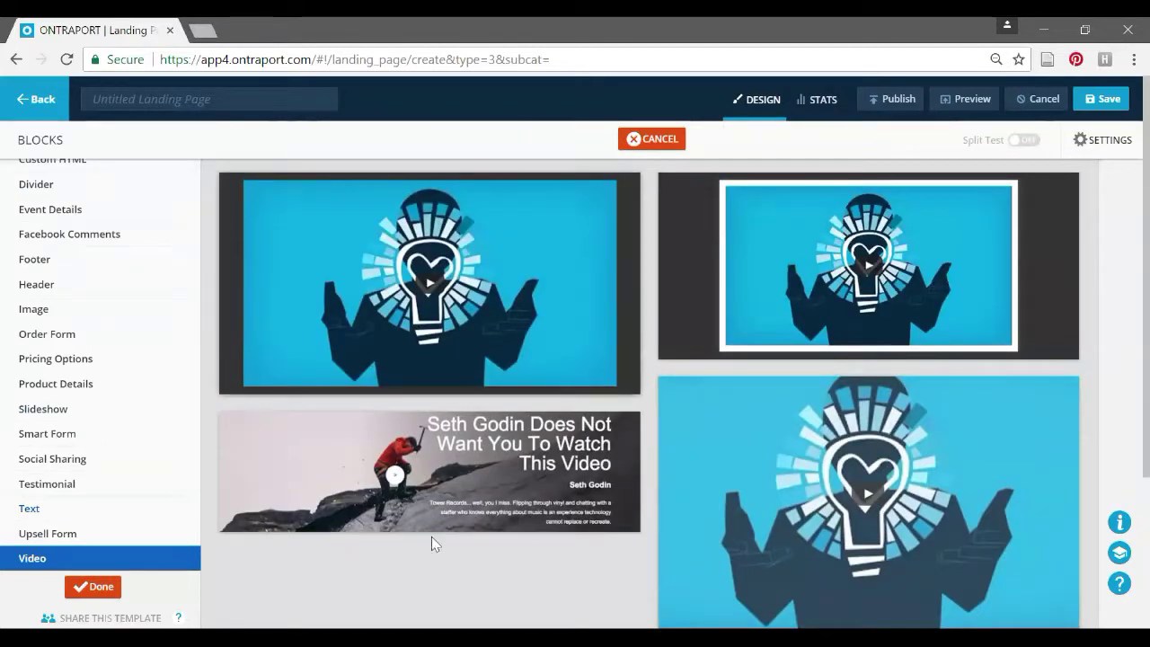
left_click(101, 588)
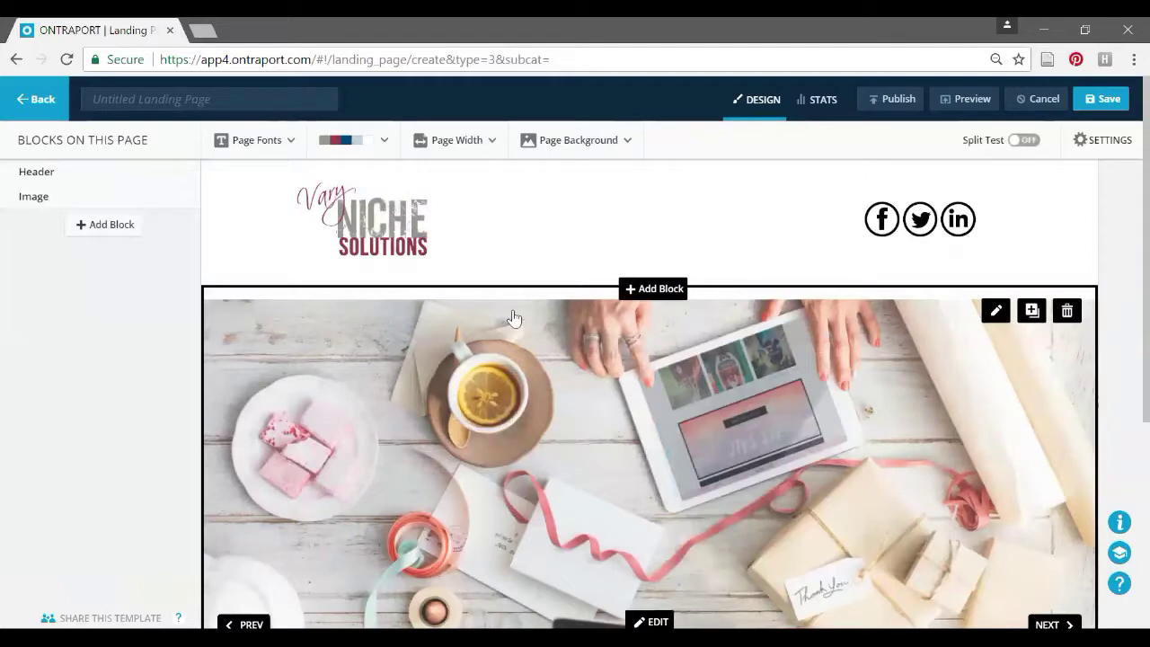